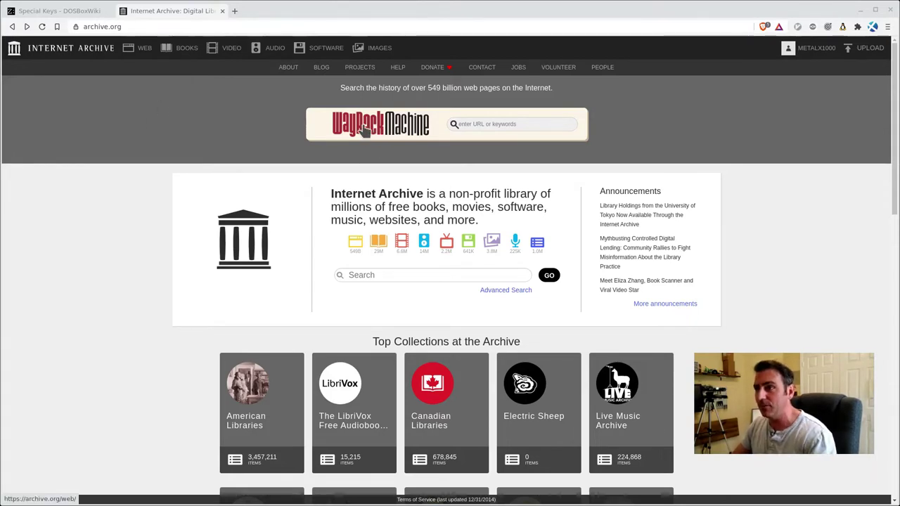
Launch The Oregon Trail (1990) from MS-DOS Games in the browser emulator, full screen
{"action": "left_click", "coordinate": [325, 48]}
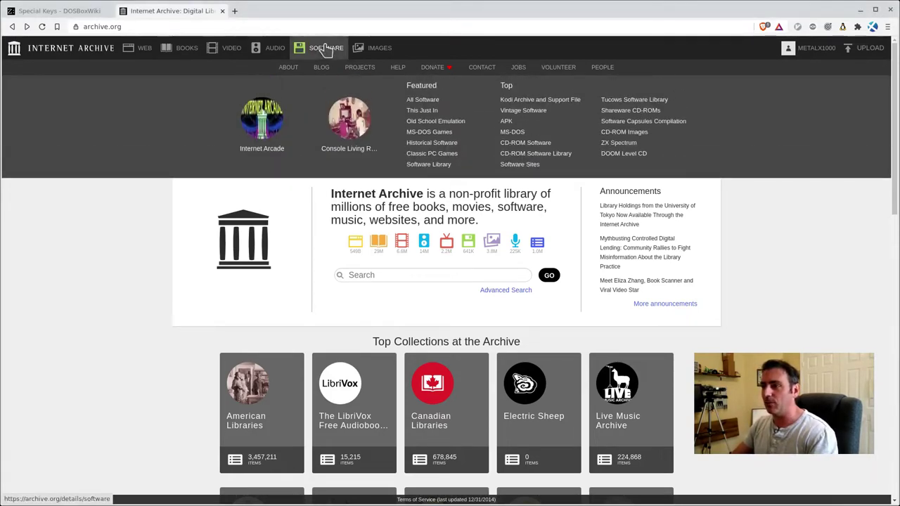
{"action": "left_click", "coordinate": [435, 134]}
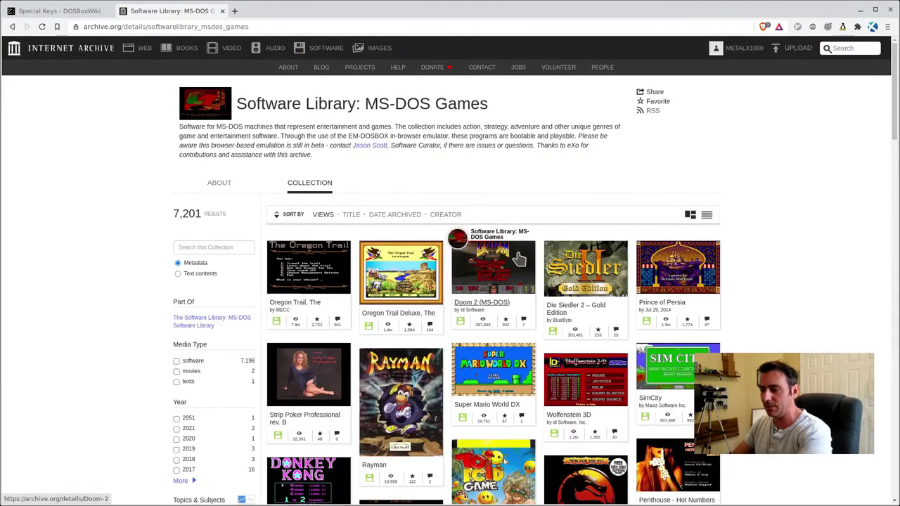
{"action": "left_click", "coordinate": [324, 273]}
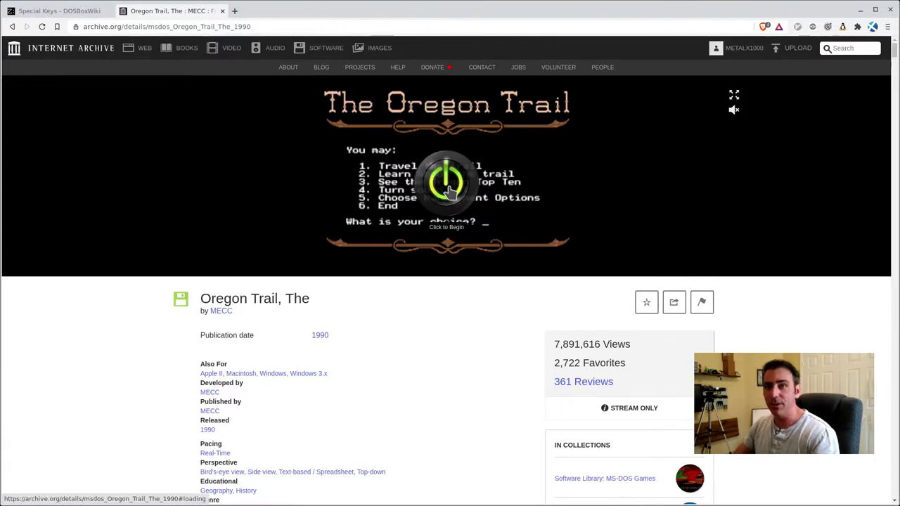
{"action": "left_click", "coordinate": [449, 188]}
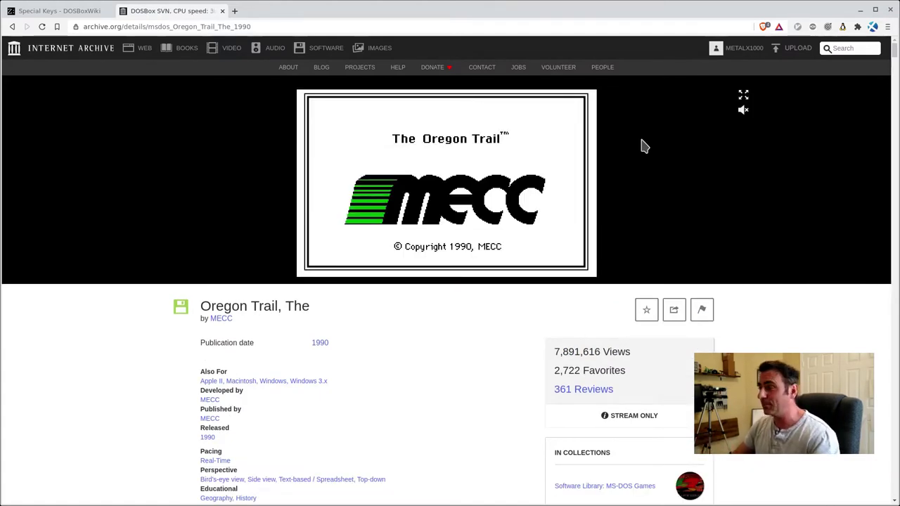
{"action": "left_click", "coordinate": [743, 98]}
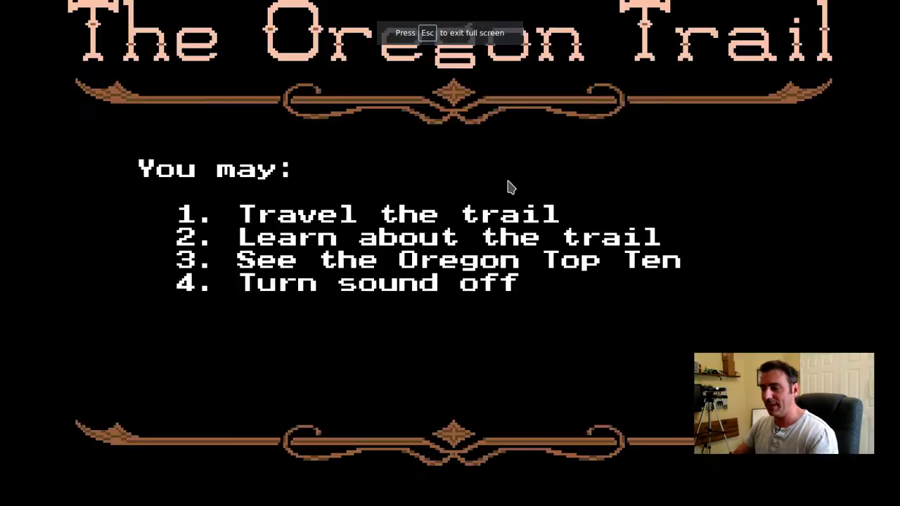
Choose to travel the trail and pick the first occupation, banker
{"action": "type", "text": "1"}
{"action": "key", "text": "Return"}
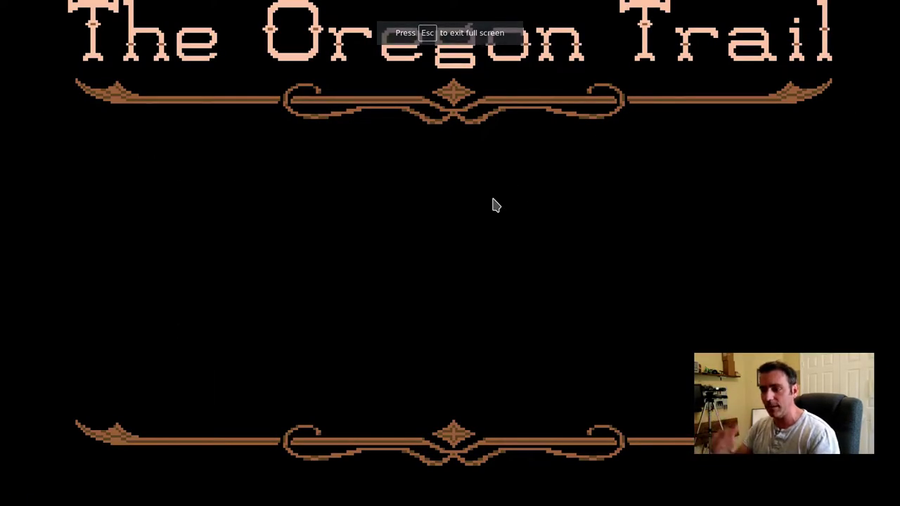
{"action": "type", "text": "1"}
{"action": "key", "text": "Return"}
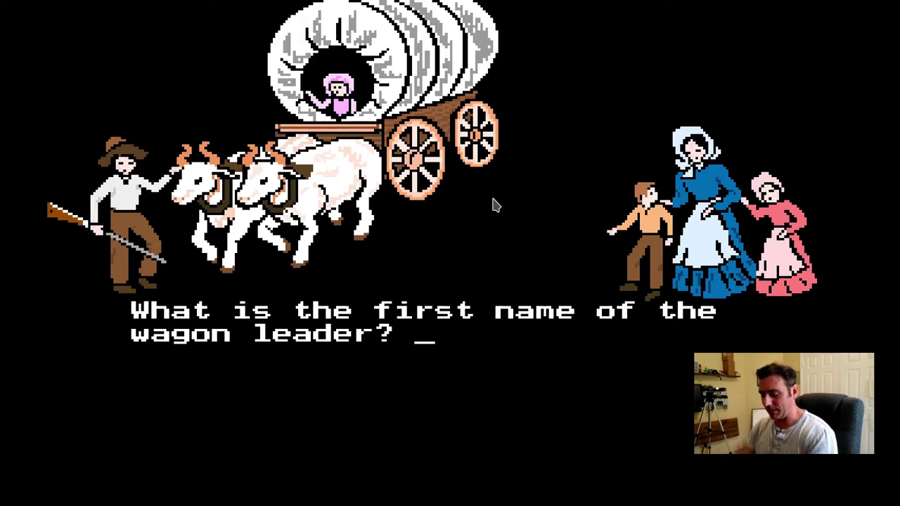
Enter the wagon leader's name and the four party members' names
{"action": "type", "text": "Kris"}
{"action": "key", "text": "Return"}
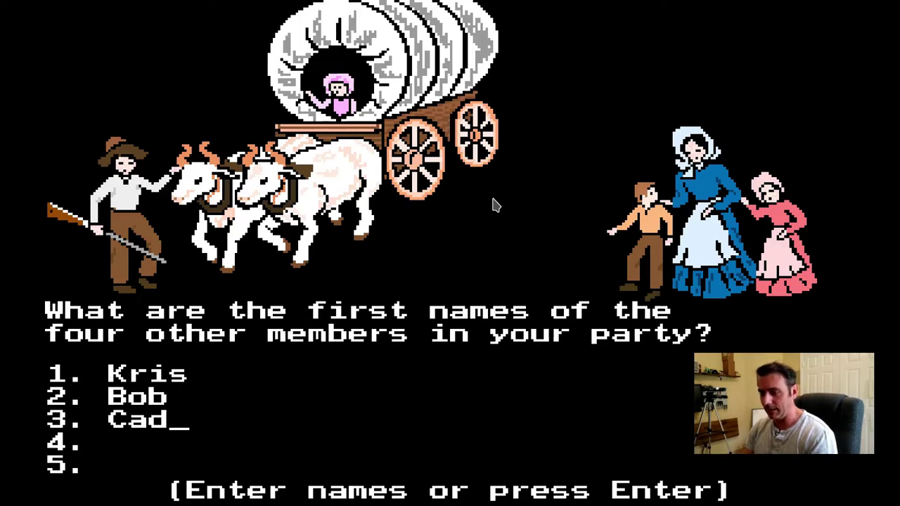
{"action": "type", "text": "ndrew"}
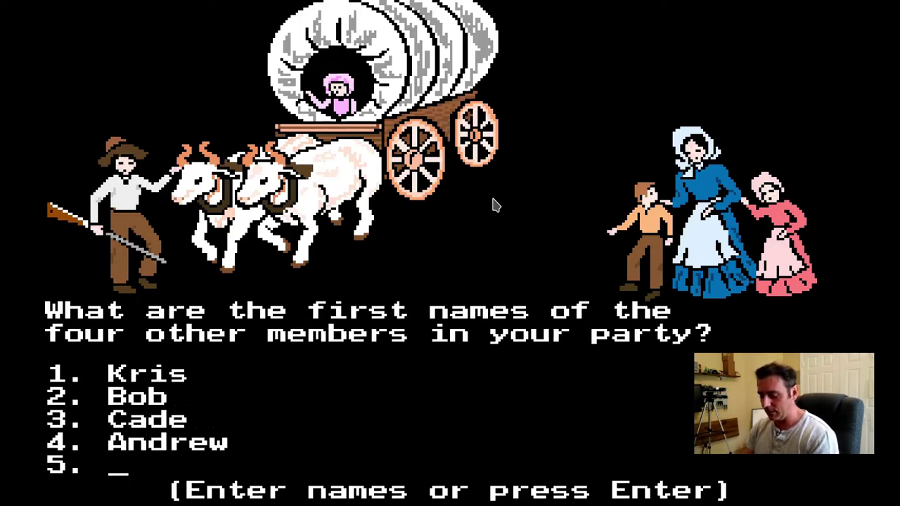
{"action": "type", "text": "Ember"}
{"action": "key", "text": "Return"}
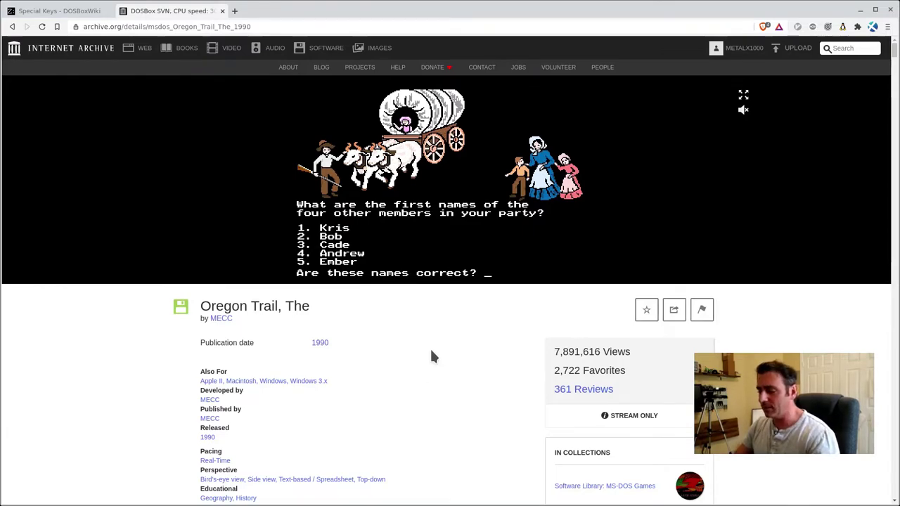
{"action": "scroll", "coordinate": [446, 362], "scroll_direction": "down", "scroll_amount": 3}
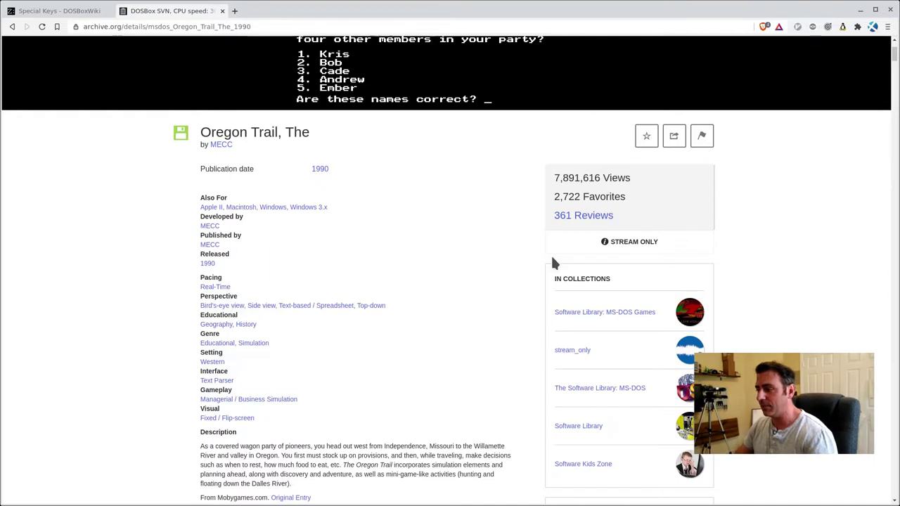
{"action": "left_click_drag", "start_coordinate": [660, 246], "coordinate": [590, 243]}
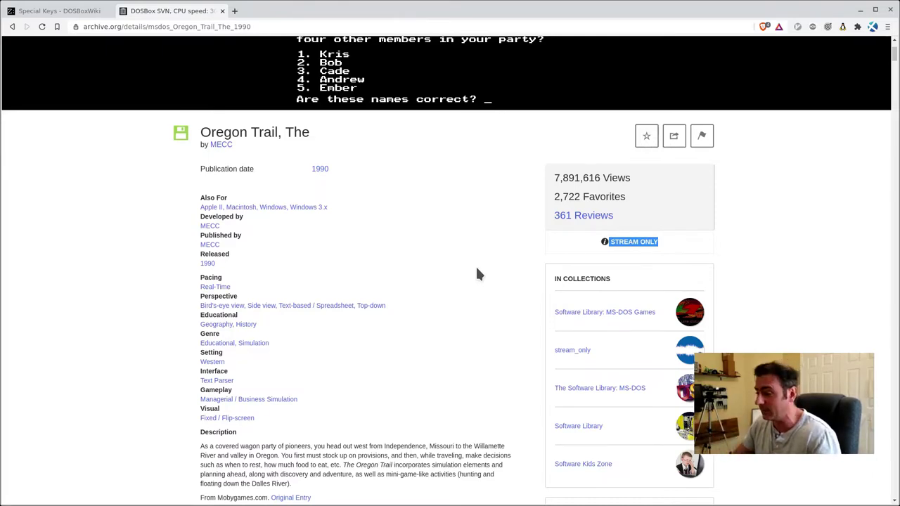
{"action": "scroll", "coordinate": [478, 264], "scroll_direction": "down", "scroll_amount": 3}
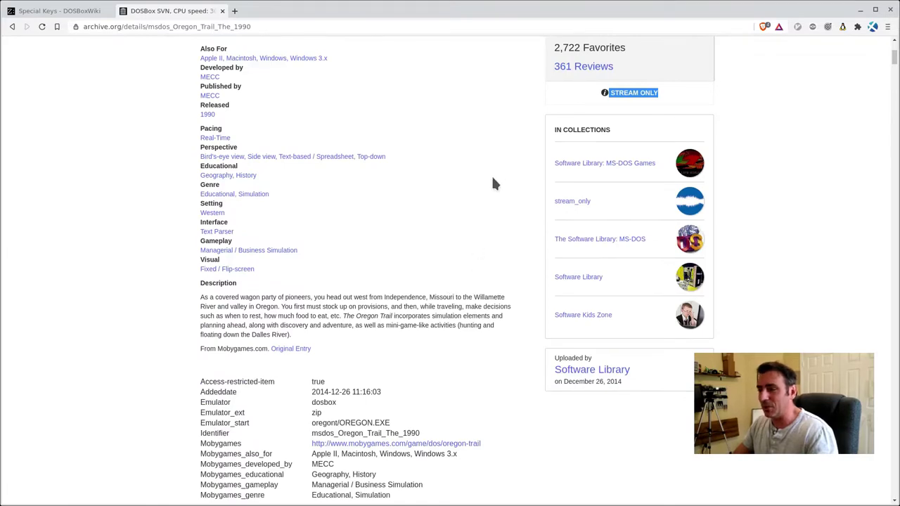
{"action": "scroll", "coordinate": [491, 184], "scroll_direction": "up", "scroll_amount": 6}
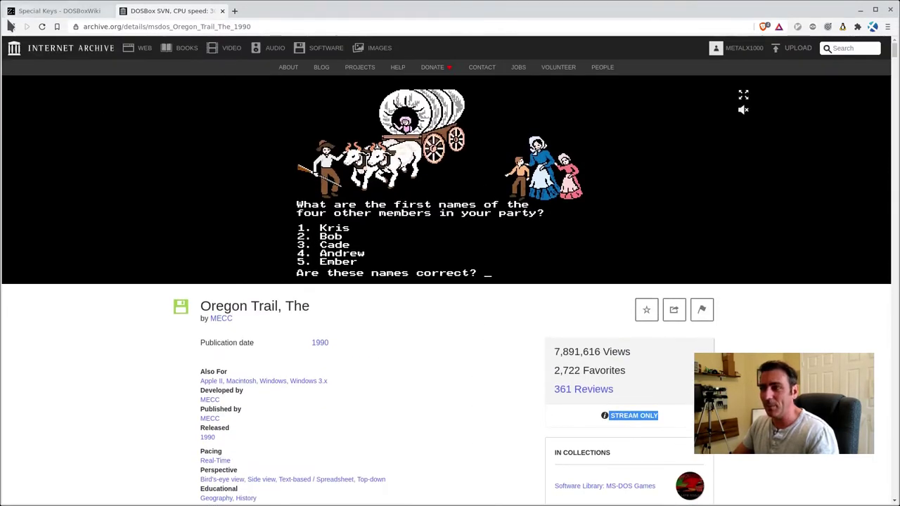
{"action": "left_click", "coordinate": [11, 26]}
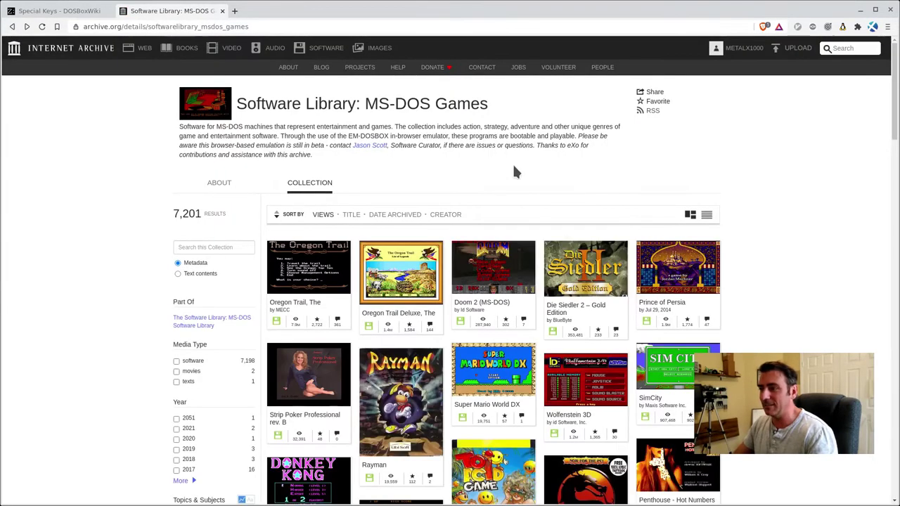
Launch Doom 2 (MS-DOS) full screen in the browser emulator and start a new game
{"action": "scroll", "coordinate": [514, 171], "scroll_direction": "down", "scroll_amount": 3}
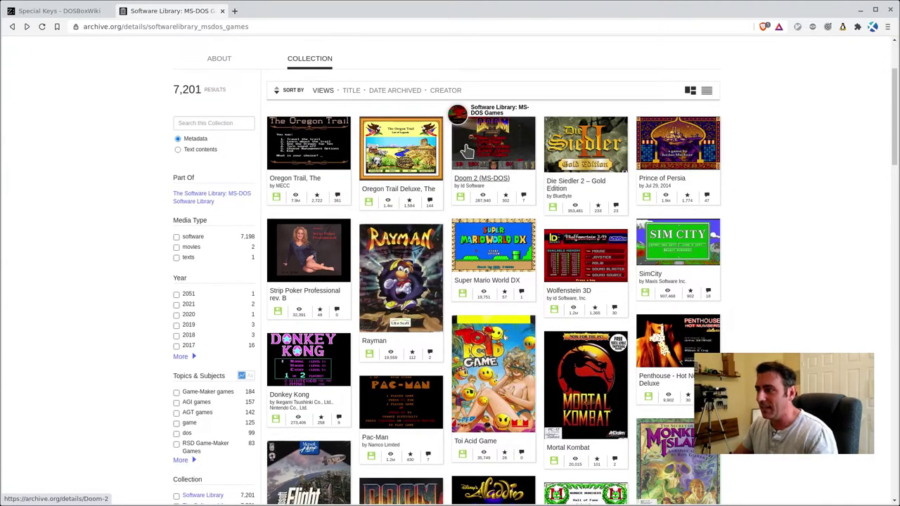
{"action": "left_click", "coordinate": [488, 147]}
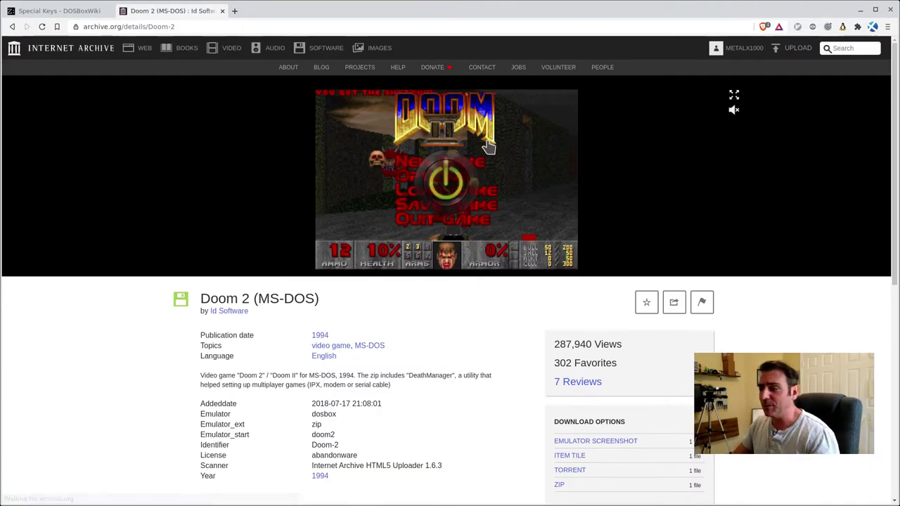
{"action": "left_click", "coordinate": [460, 194]}
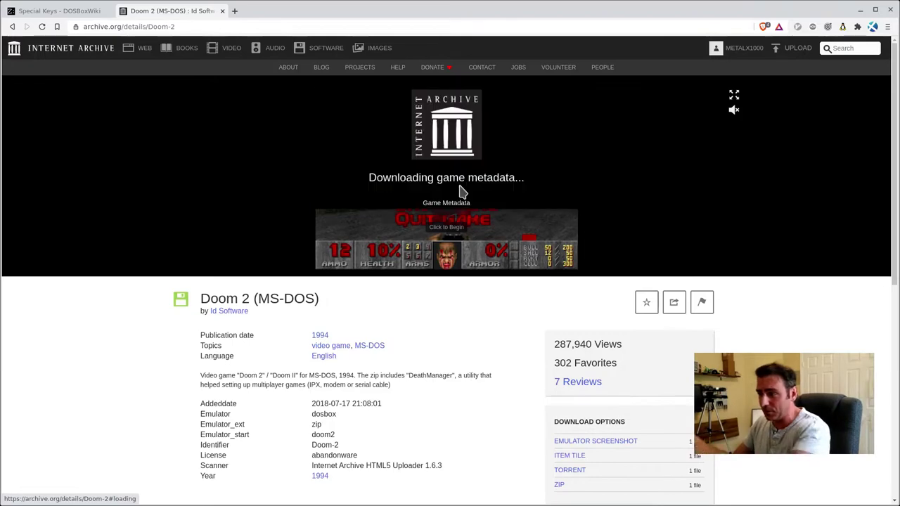
{"action": "left_click", "coordinate": [733, 97]}
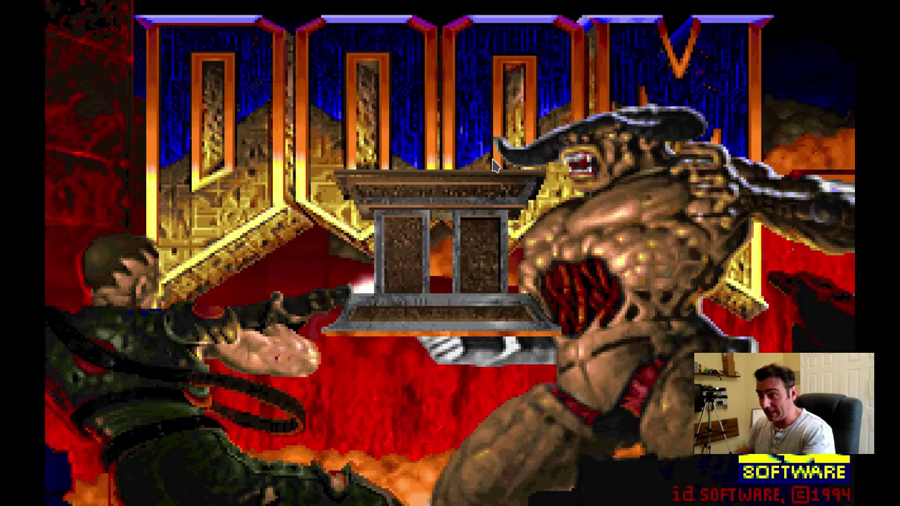
{"action": "left_click", "coordinate": [494, 163]}
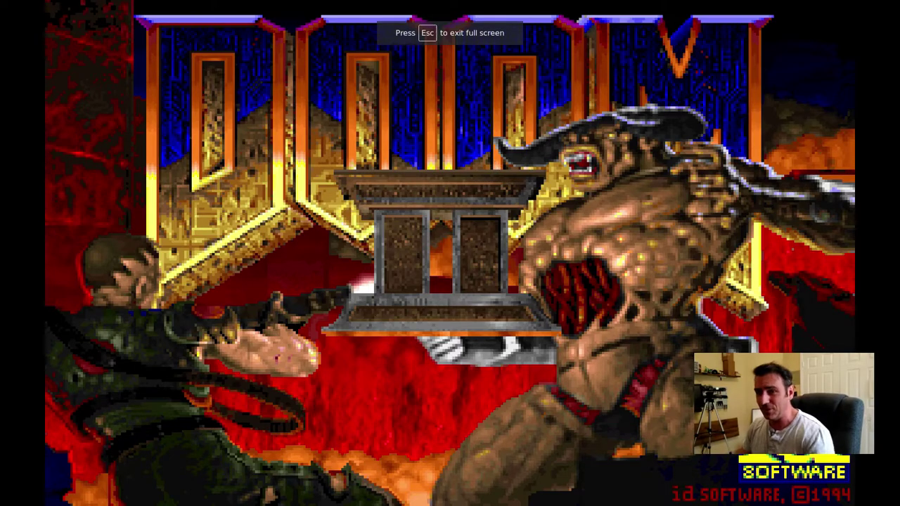
{"action": "key", "text": "Return"}
{"action": "key", "text": "Return"}
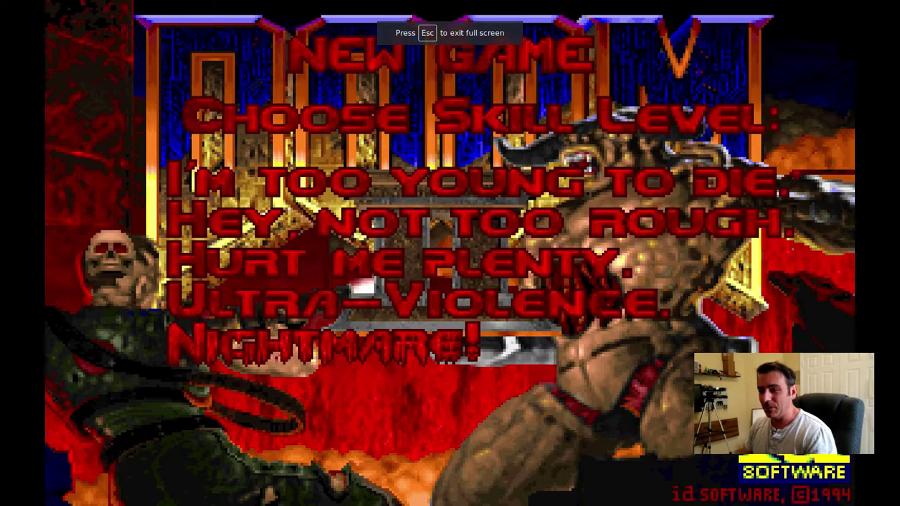
{"action": "key", "text": "Return"}
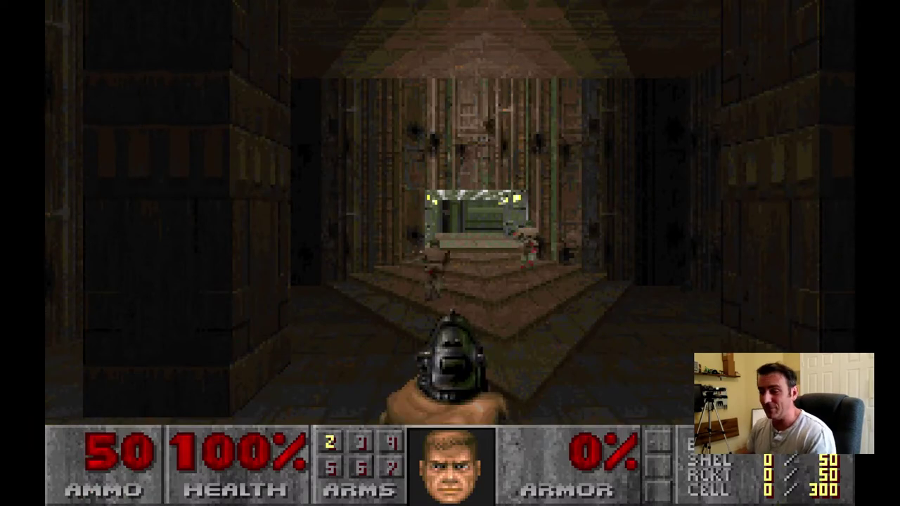
Walk down the corridor, grab the chainsaw, and head into the stairwell room
{"action": "key", "text": "Left"}
{"action": "key", "text": "Up"}
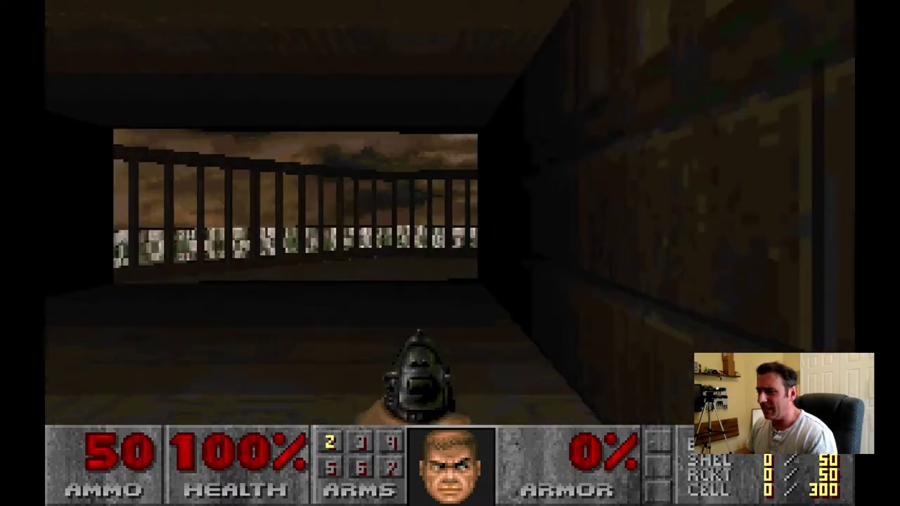
{"action": "key", "text": "Right"}
{"action": "key", "text": "Up"}
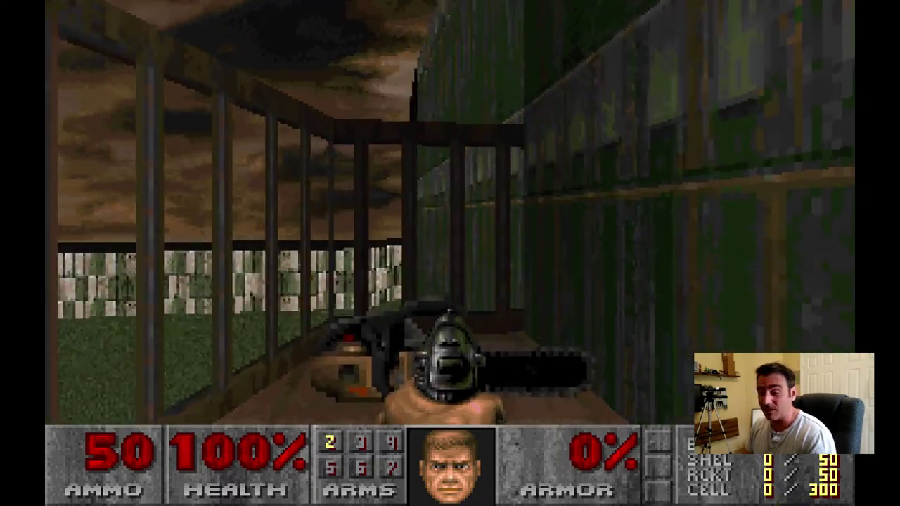
{"action": "key", "text": "Right"}
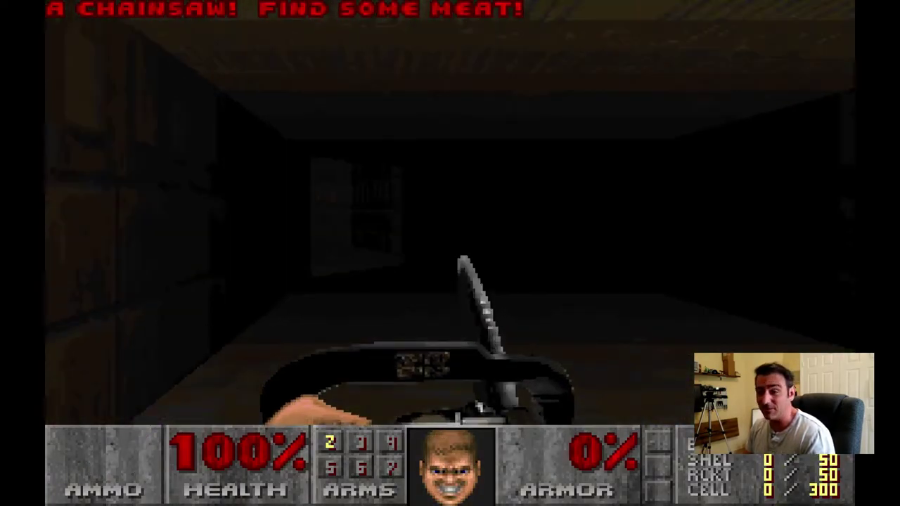
{"action": "key", "text": "Up"}
{"action": "key", "text": "Left"}
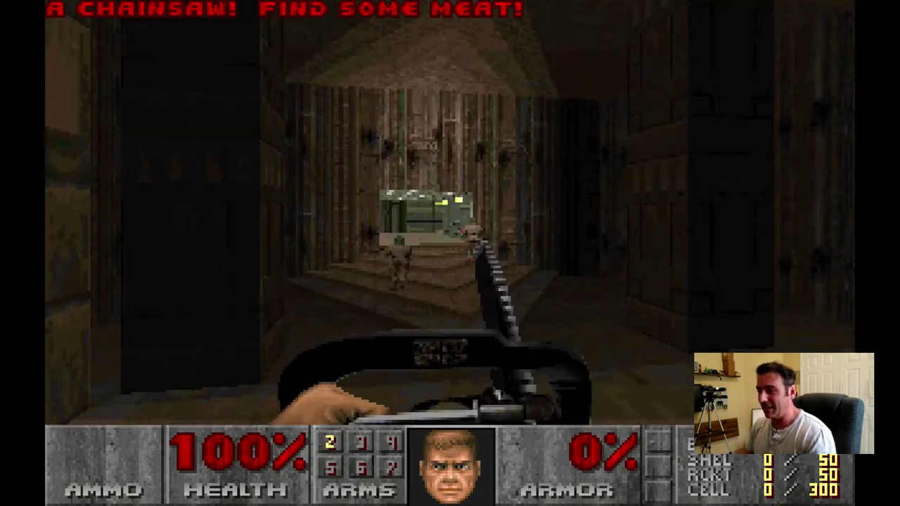
{"action": "key", "text": "Up"}
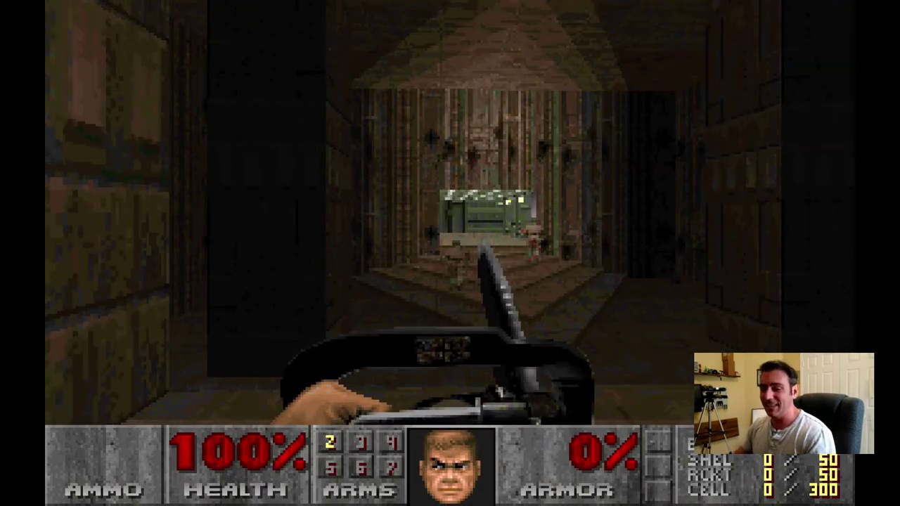
{"action": "key", "text": "Left"}
{"action": "key", "text": "Right"}
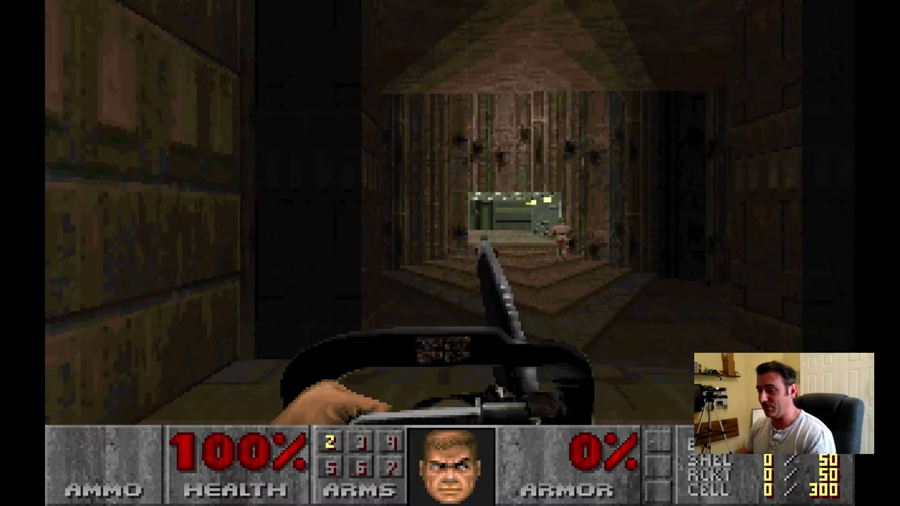
{"action": "key", "text": "Up"}
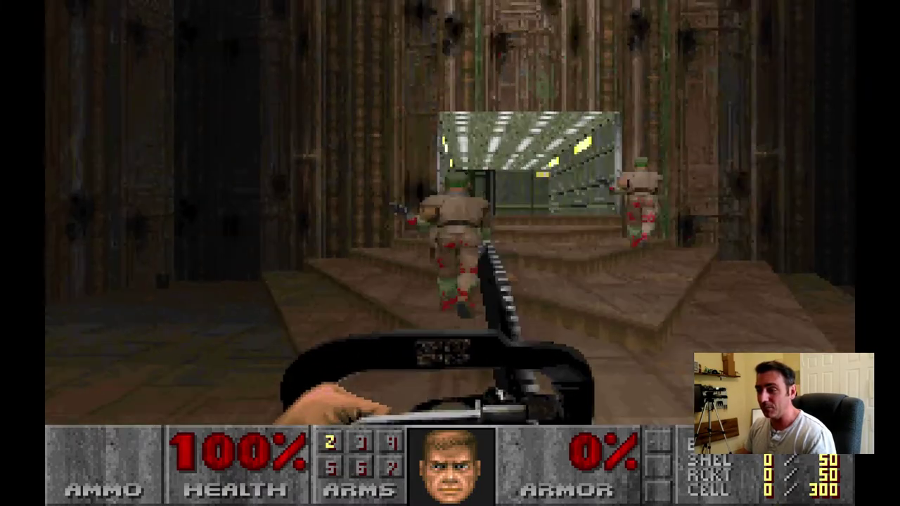
Pick up a clip, chainsaw the soldier, then leave full-screen mode
{"action": "key", "text": "Right"}
{"action": "key", "text": "Up"}
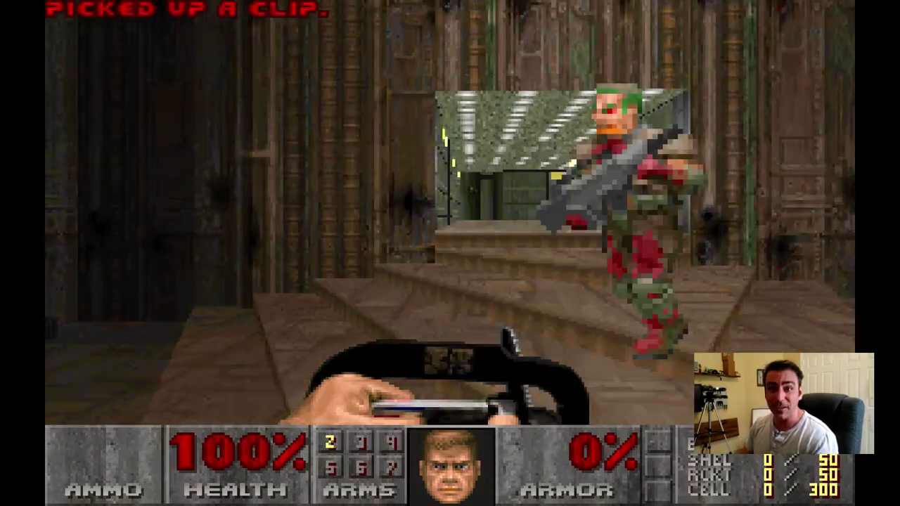
{"action": "key", "text": "Right"}
{"action": "key", "text": "Up"}
{"action": "key", "text": "ctrl"}
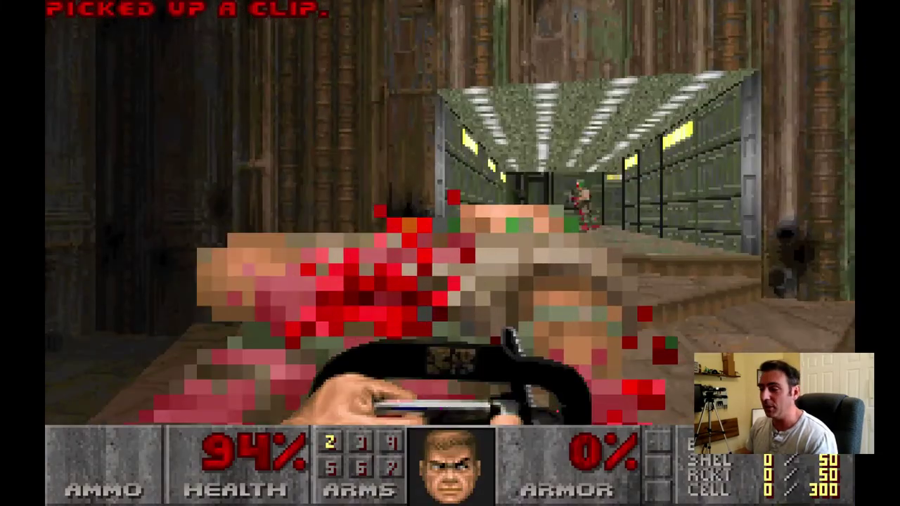
{"action": "key", "text": "Up"}
{"action": "key", "text": "Right"}
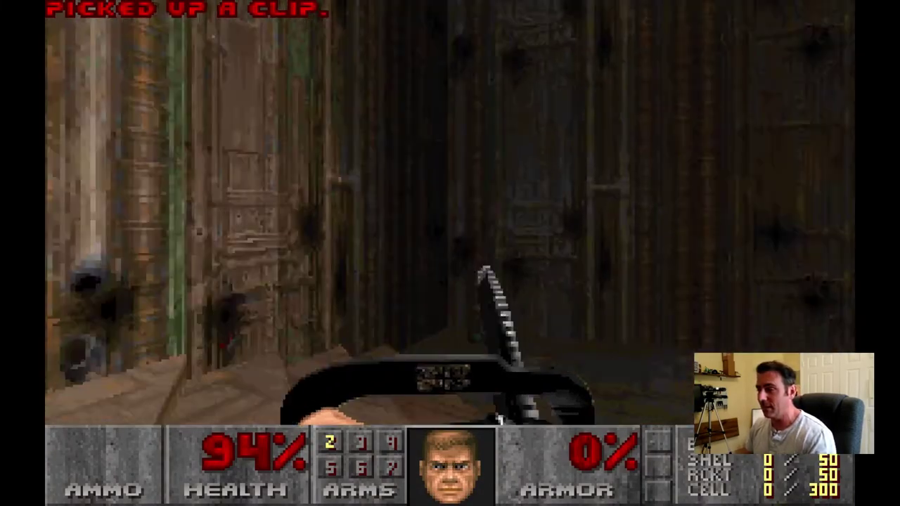
{"action": "key", "text": "Escape"}
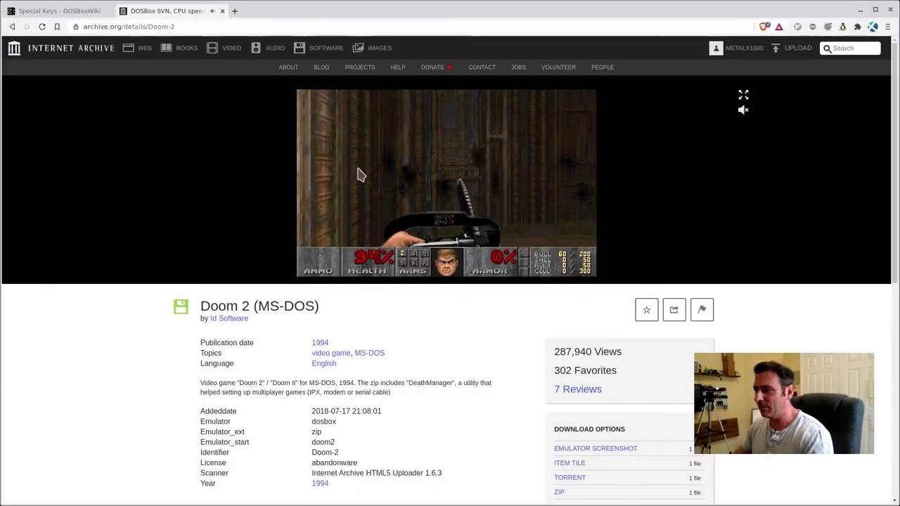
Highlight the Doom 2 abandonware licence and list all of the item's files
{"action": "key", "text": "Escape"}
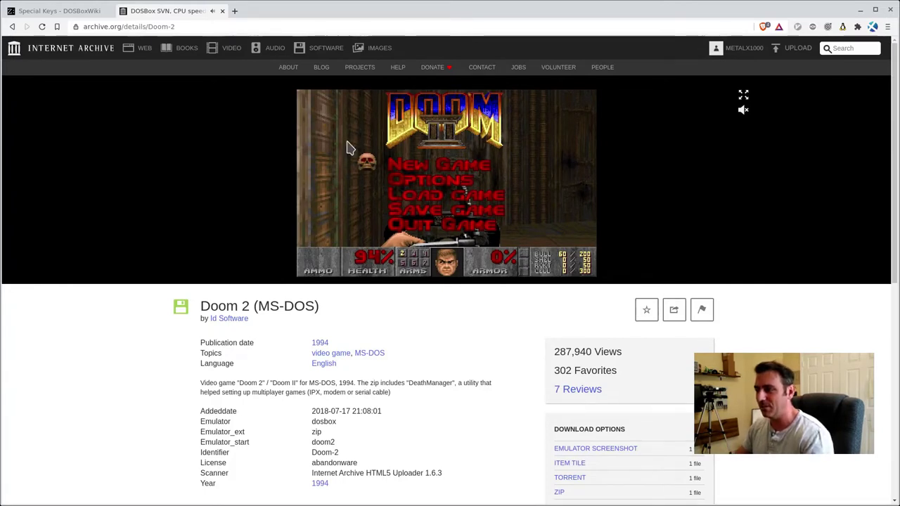
{"action": "key", "text": "Escape"}
{"action": "key", "text": "Escape"}
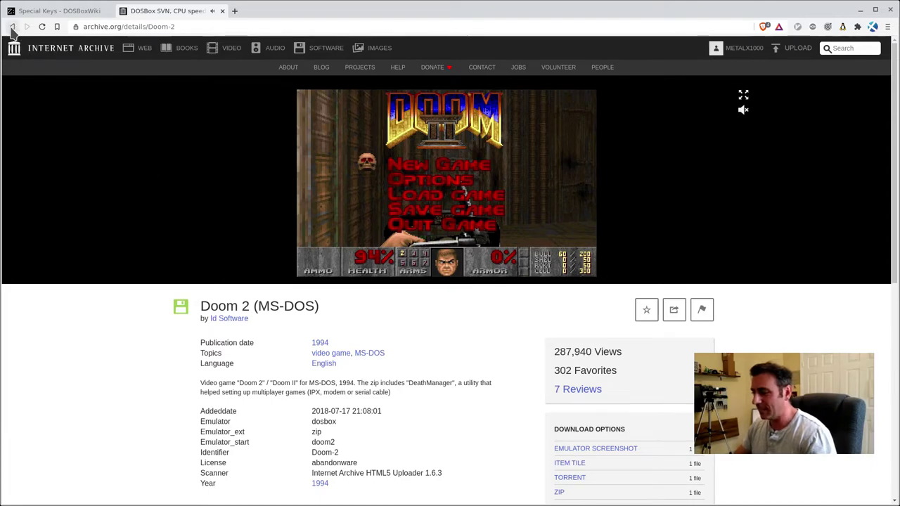
{"action": "scroll", "coordinate": [518, 359], "scroll_direction": "down", "scroll_amount": 3}
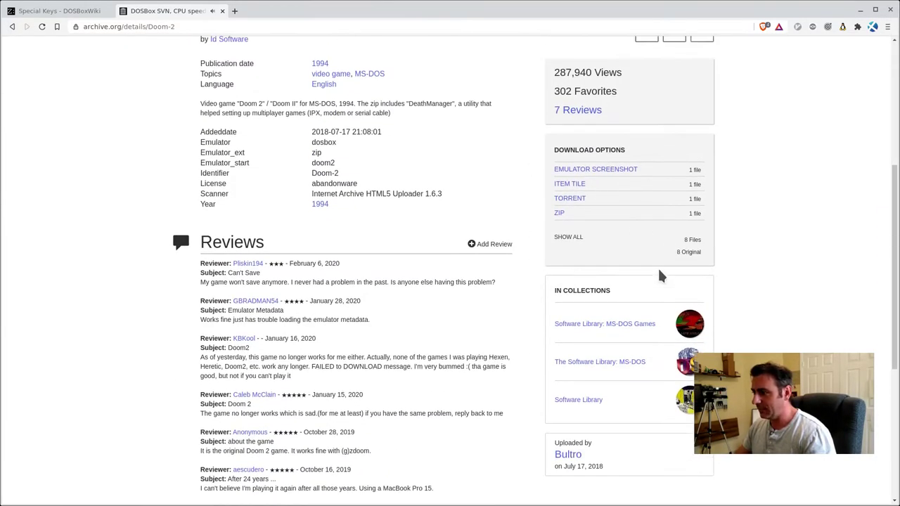
{"action": "scroll", "coordinate": [659, 277], "scroll_direction": "up", "scroll_amount": 2}
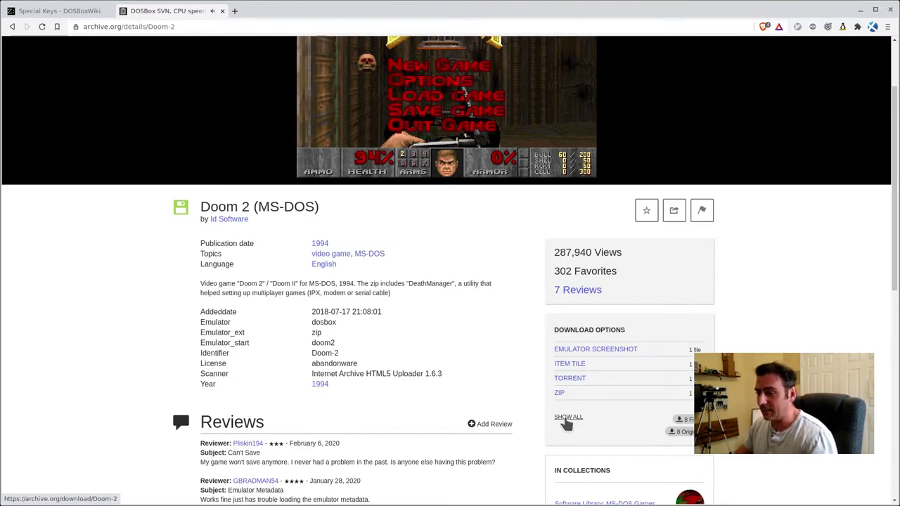
{"action": "double_click", "coordinate": [329, 363]}
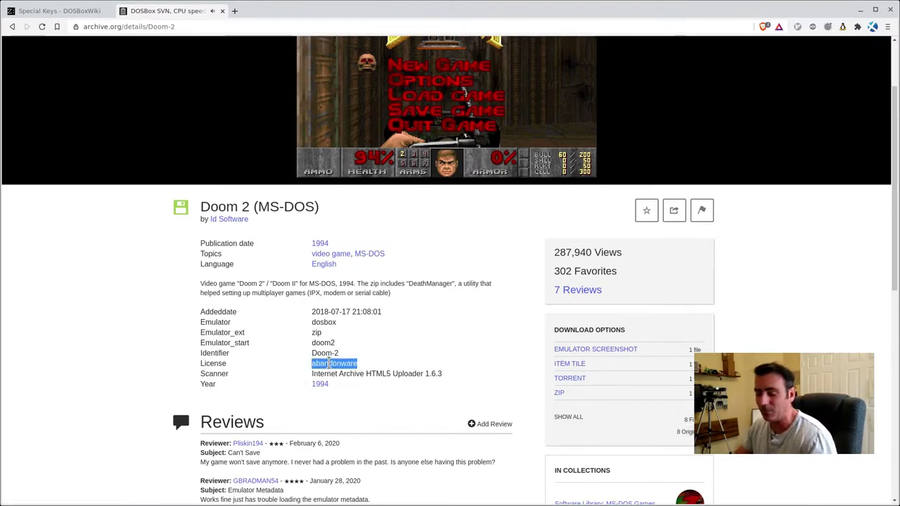
{"action": "left_click", "coordinate": [570, 418]}
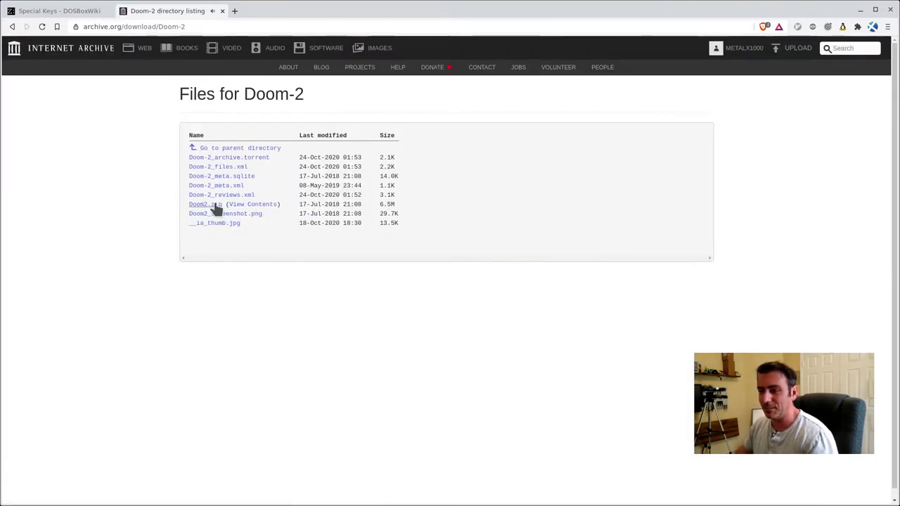
View the files inside Doom2.zip, then go back to the Doom 2 page
{"action": "left_click", "coordinate": [241, 204]}
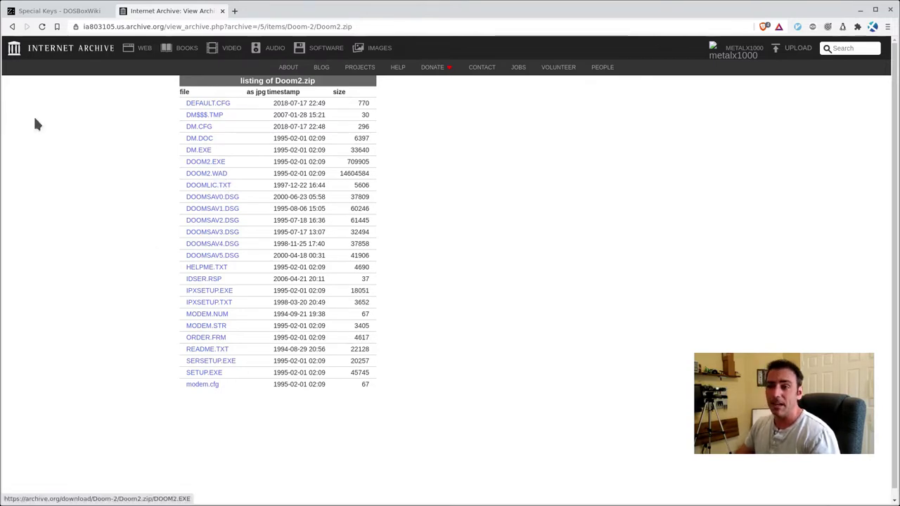
{"action": "left_click", "coordinate": [12, 26]}
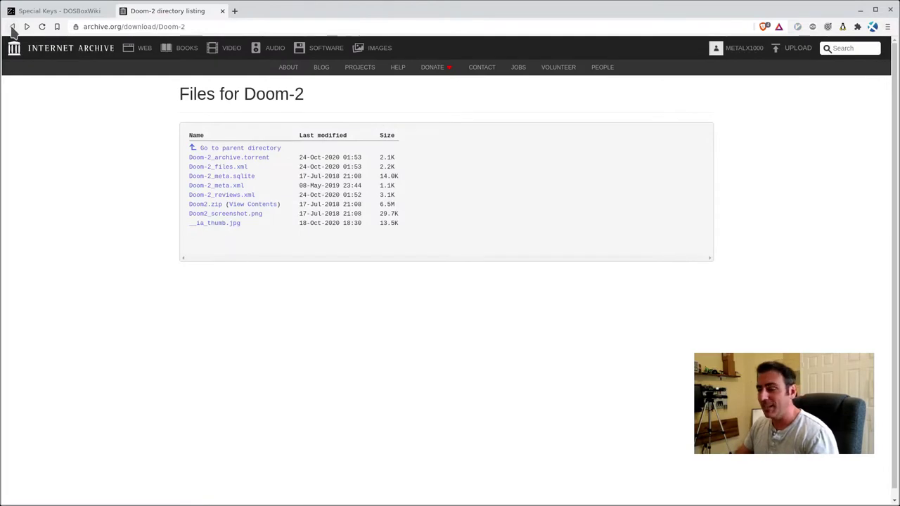
{"action": "left_click", "coordinate": [12, 27]}
Return to MS-DOS Games and start Mortal Kombat in the browser emulator
{"action": "left_click", "coordinate": [12, 27]}
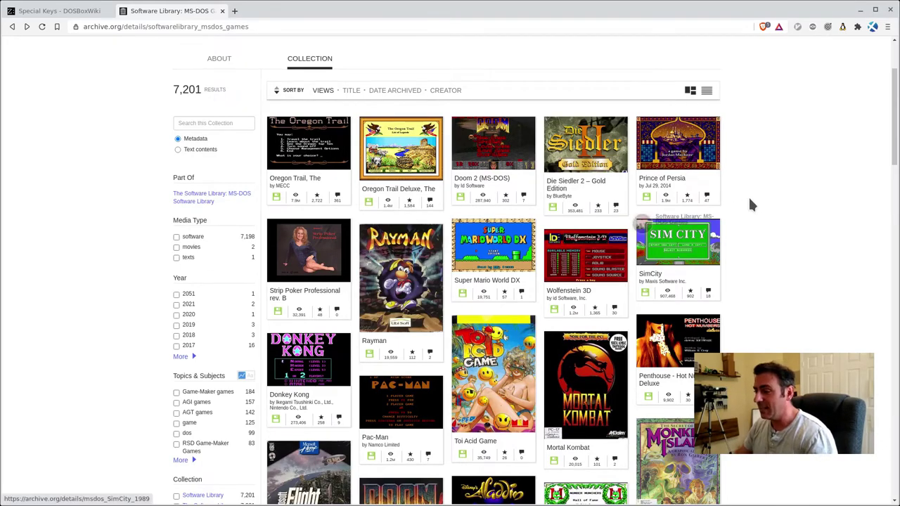
{"action": "scroll", "coordinate": [747, 201], "scroll_direction": "down", "scroll_amount": 4}
{"action": "left_click", "coordinate": [597, 146]}
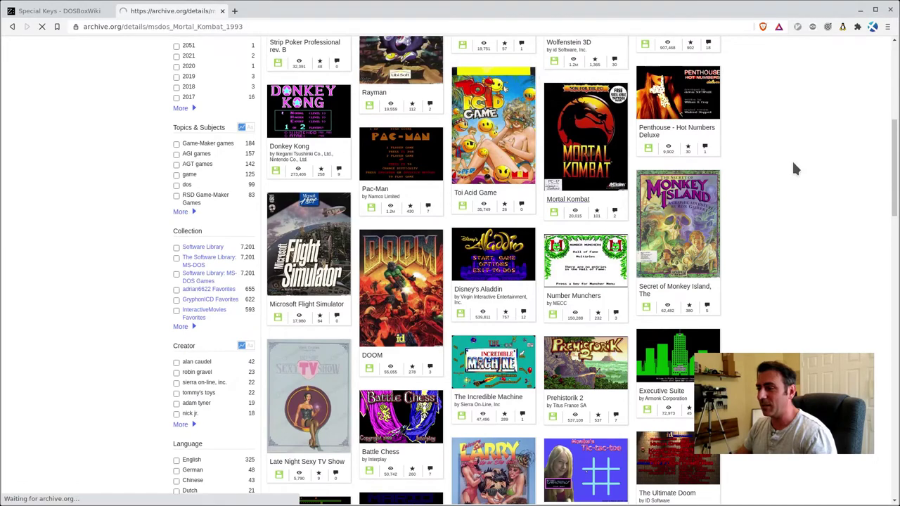
{"action": "left_click", "coordinate": [449, 181]}
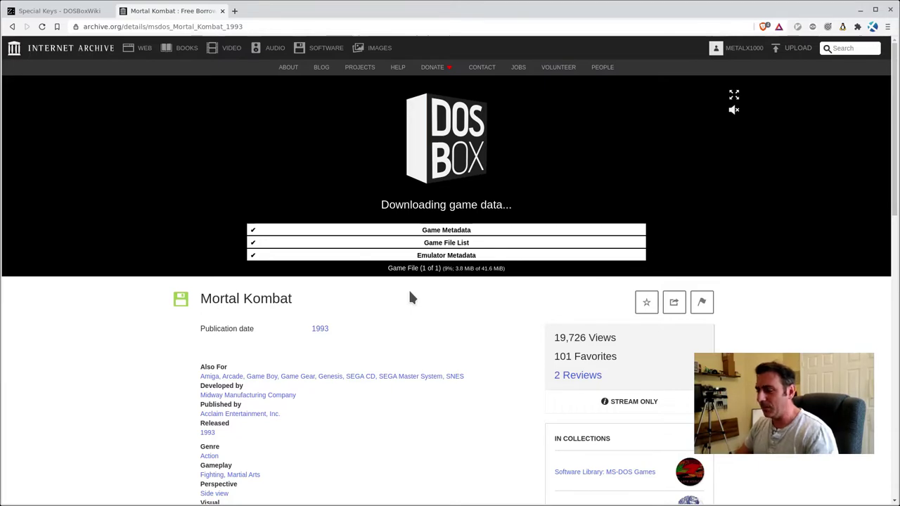
Let Mortal Kombat's 41.6 MiB data download partway, then return to MS-DOS Games
{"action": "scroll", "coordinate": [421, 295], "scroll_direction": "down", "scroll_amount": 4}
{"action": "scroll", "coordinate": [429, 298], "scroll_direction": "up", "scroll_amount": 4}
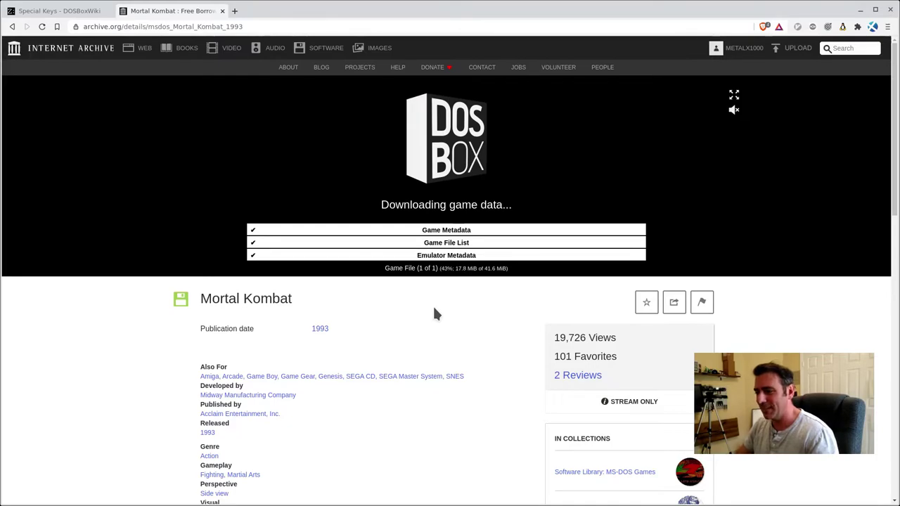
{"action": "left_click", "coordinate": [12, 26]}
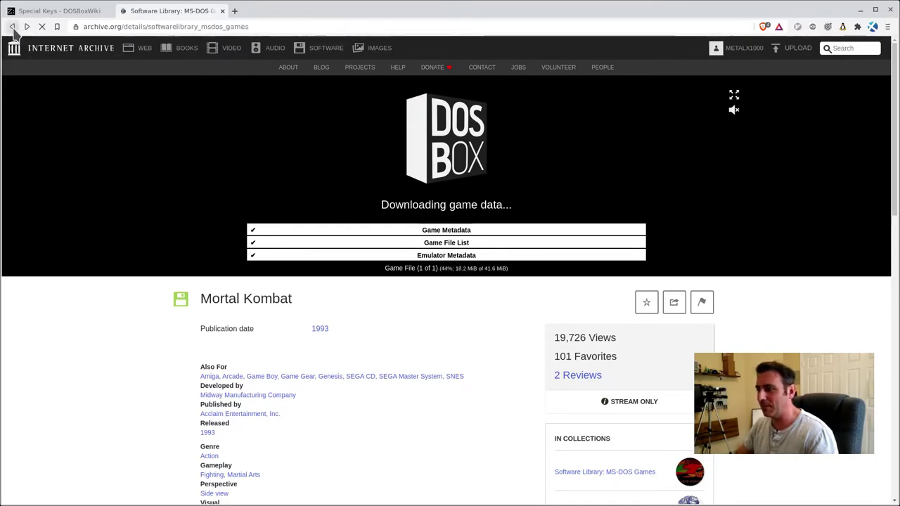
Browse the Doom 2 (MS-DOS) page again, then return to the MS-DOS Games collection
{"action": "scroll", "coordinate": [527, 274], "scroll_direction": "up", "scroll_amount": 5}
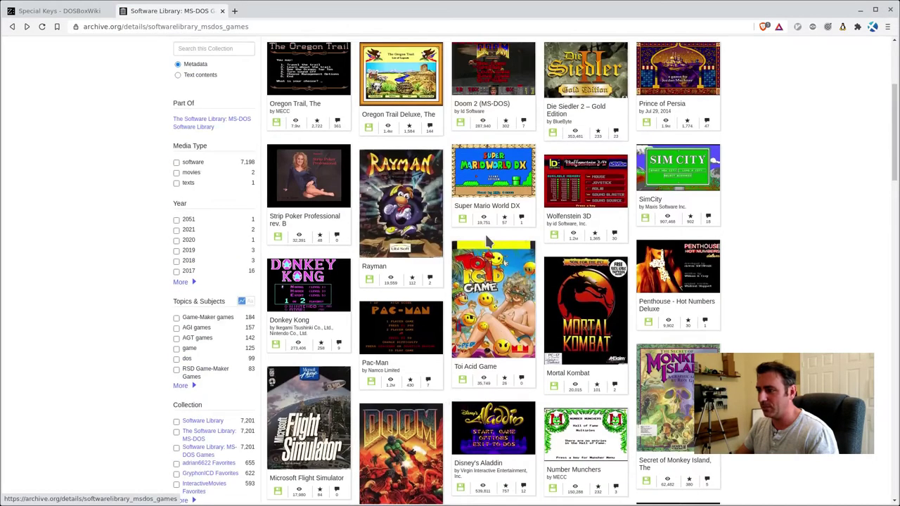
{"action": "left_click", "coordinate": [524, 262]}
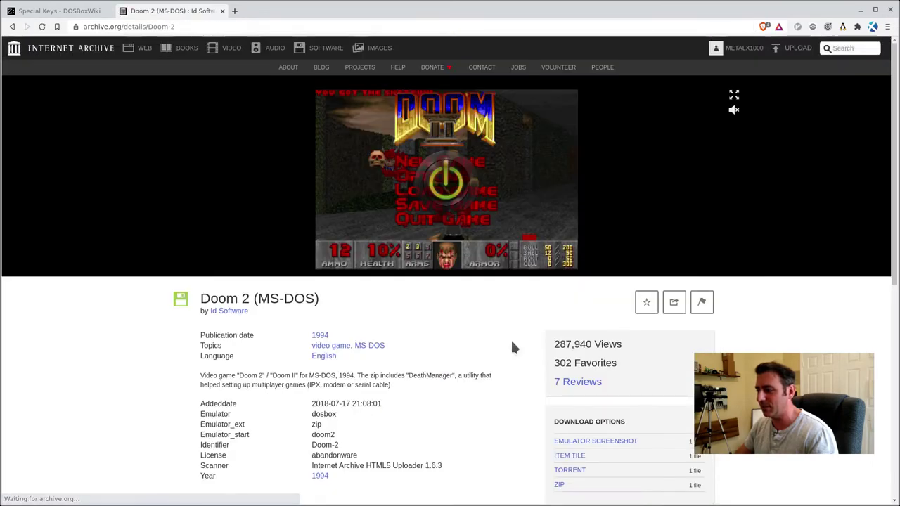
{"action": "scroll", "coordinate": [520, 344], "scroll_direction": "down", "scroll_amount": 3}
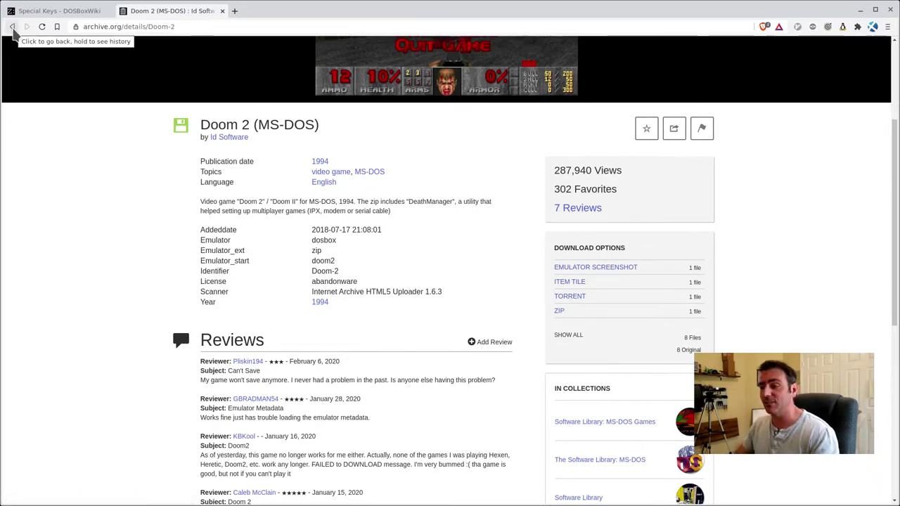
{"action": "left_click", "coordinate": [13, 29]}
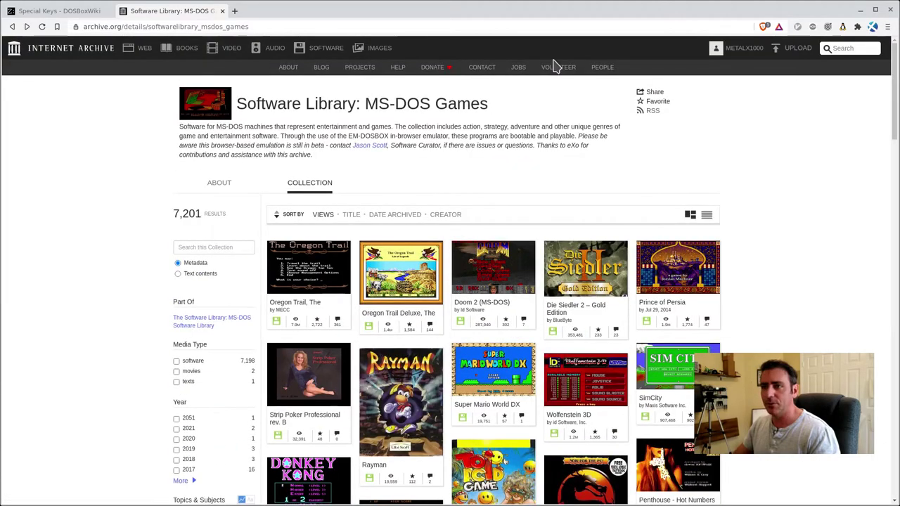
{"action": "left_click", "coordinate": [40, 56]}
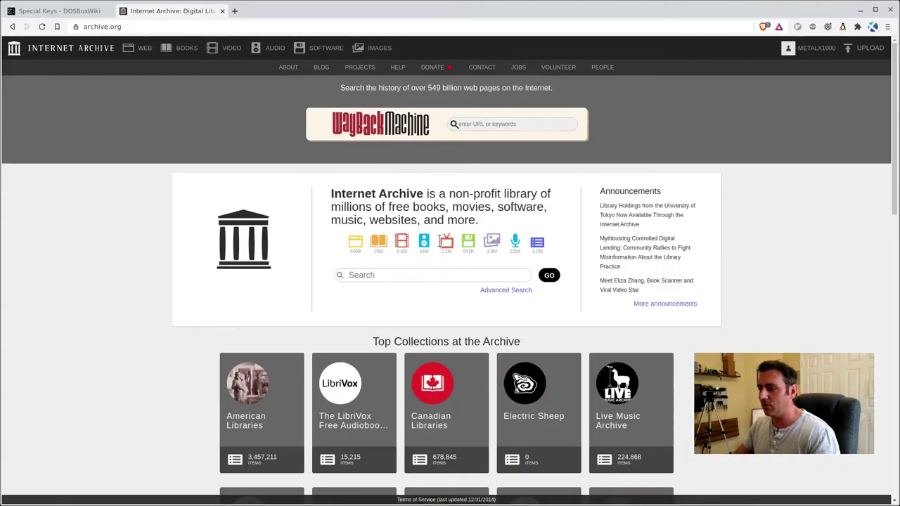
{"action": "left_click", "coordinate": [452, 275]}
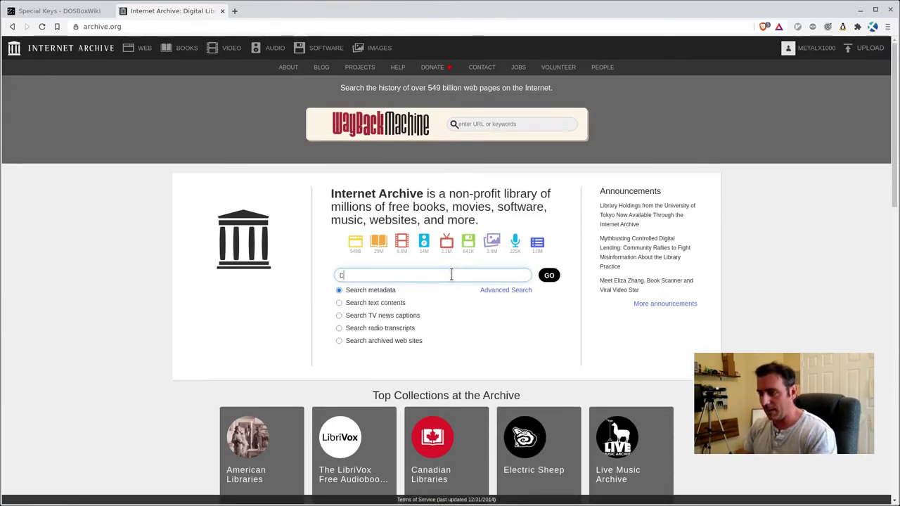
{"action": "type", "text": "commander "}
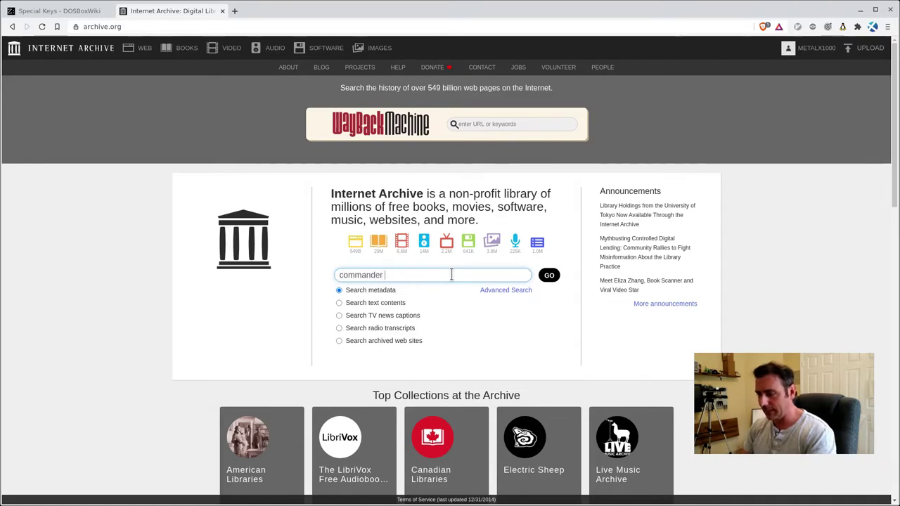
{"action": "type", "text": "keen"}
{"action": "key", "text": "Return"}
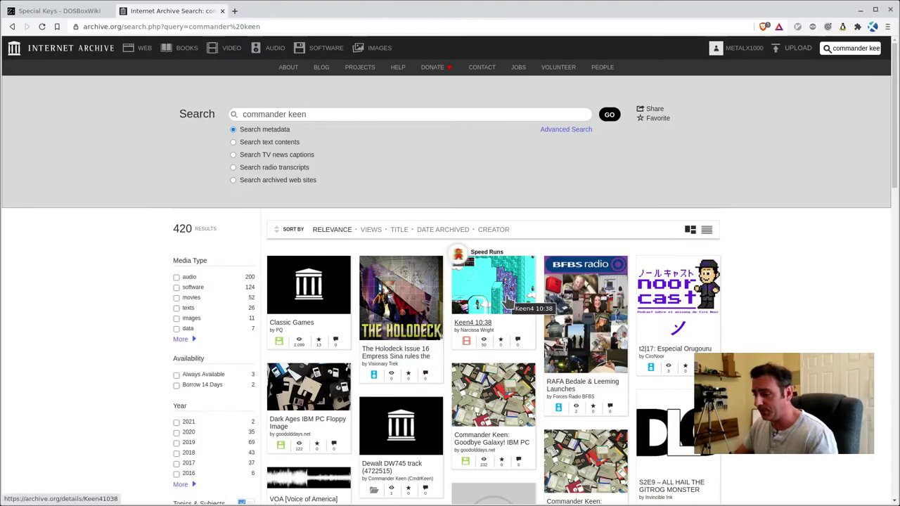
{"action": "scroll", "coordinate": [505, 298], "scroll_direction": "down", "scroll_amount": 3}
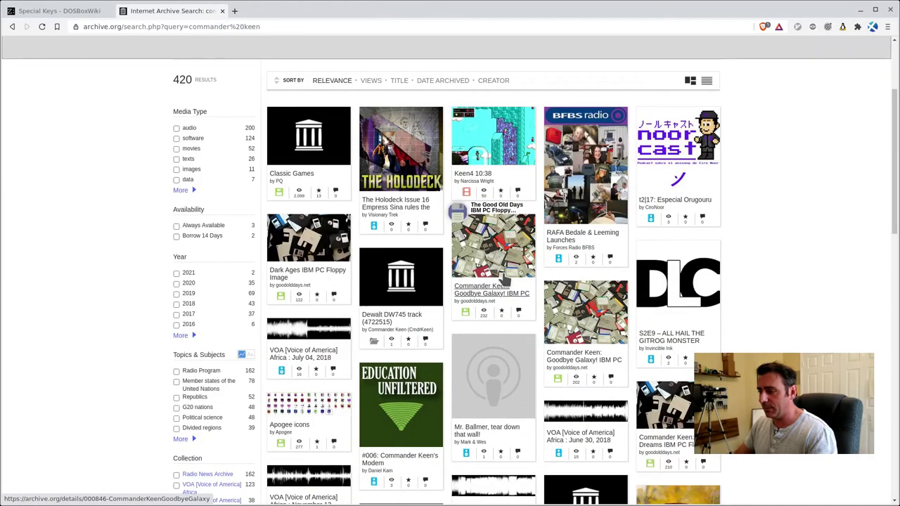
{"action": "scroll", "coordinate": [504, 284], "scroll_direction": "down", "scroll_amount": 2}
{"action": "scroll", "coordinate": [505, 281], "scroll_direction": "down", "scroll_amount": 3}
{"action": "scroll", "coordinate": [520, 232], "scroll_direction": "up", "scroll_amount": 4}
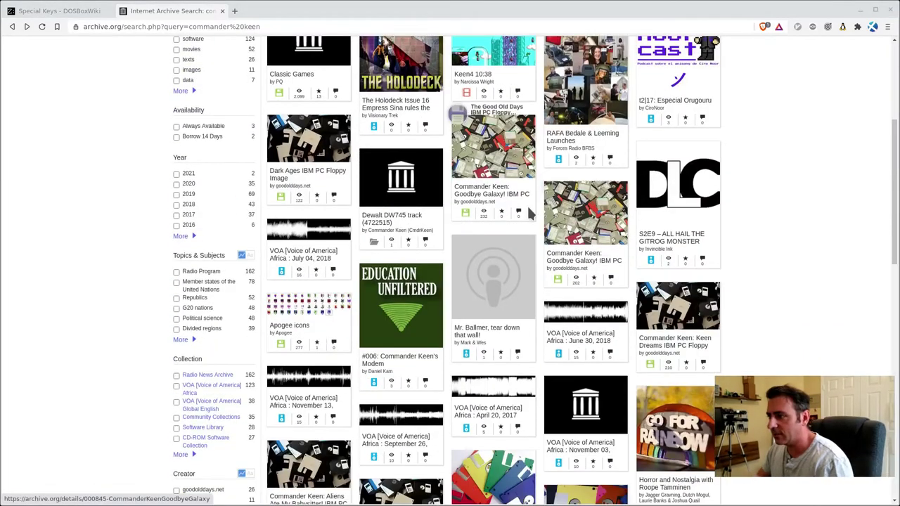
{"action": "scroll", "coordinate": [526, 204], "scroll_direction": "up", "scroll_amount": 2}
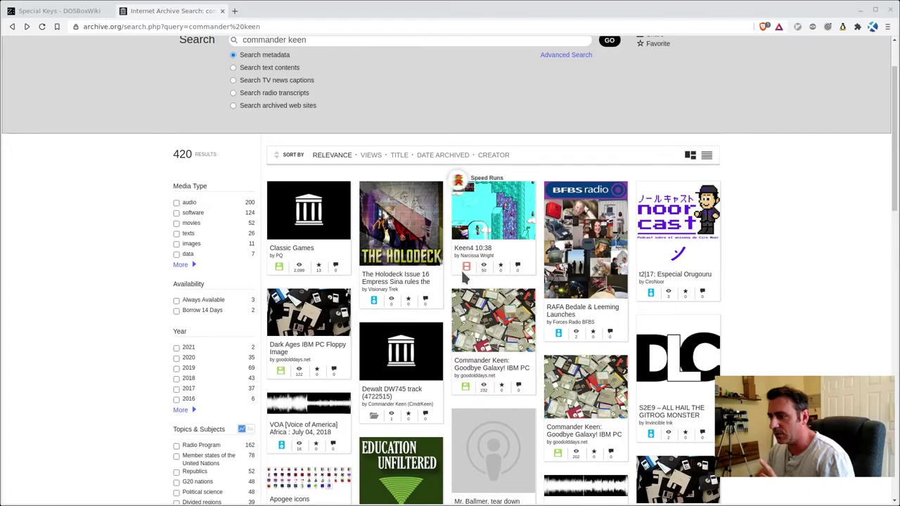
{"action": "scroll", "coordinate": [262, 312], "scroll_direction": "down", "scroll_amount": 2}
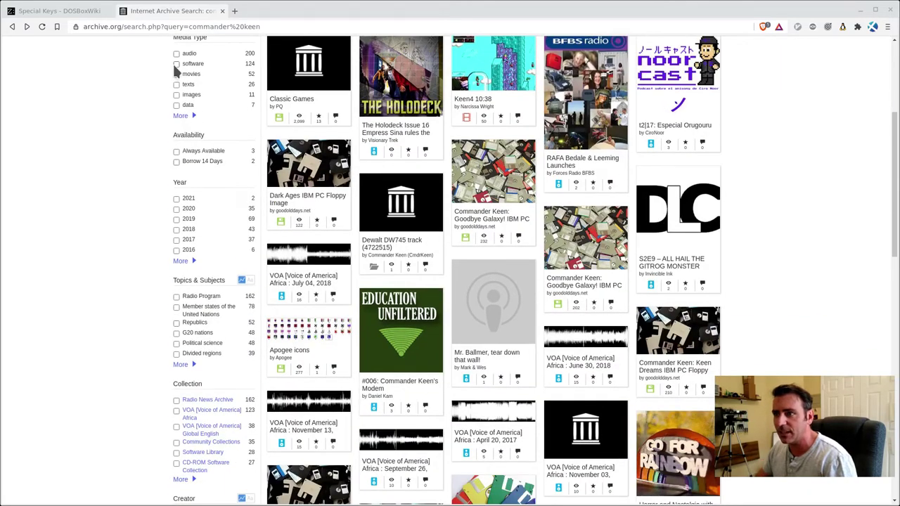
{"action": "left_click", "coordinate": [176, 63]}
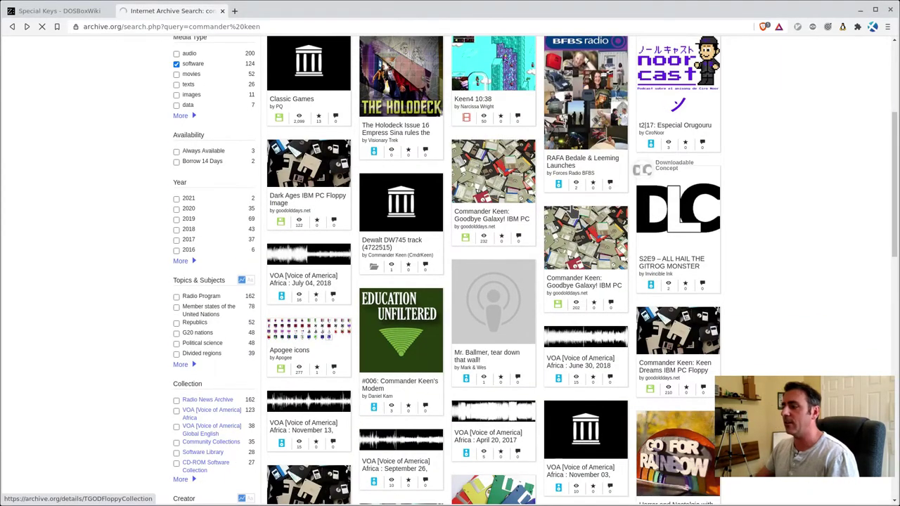
Open Commander Keen 6, inspect k6demo.zip's contents, and save it to /tmp/dosgames
{"action": "scroll", "coordinate": [539, 224], "scroll_direction": "down", "scroll_amount": 5}
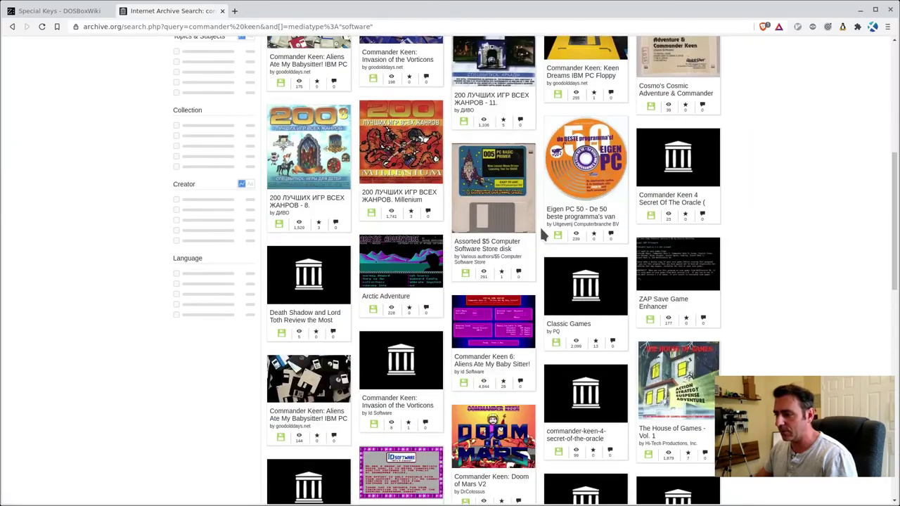
{"action": "scroll", "coordinate": [540, 232], "scroll_direction": "down", "scroll_amount": 2}
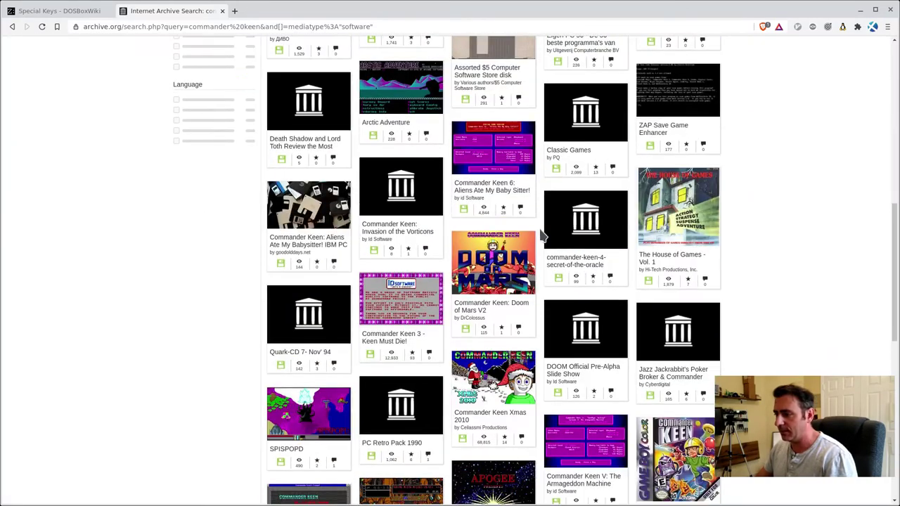
{"action": "left_click", "coordinate": [495, 191]}
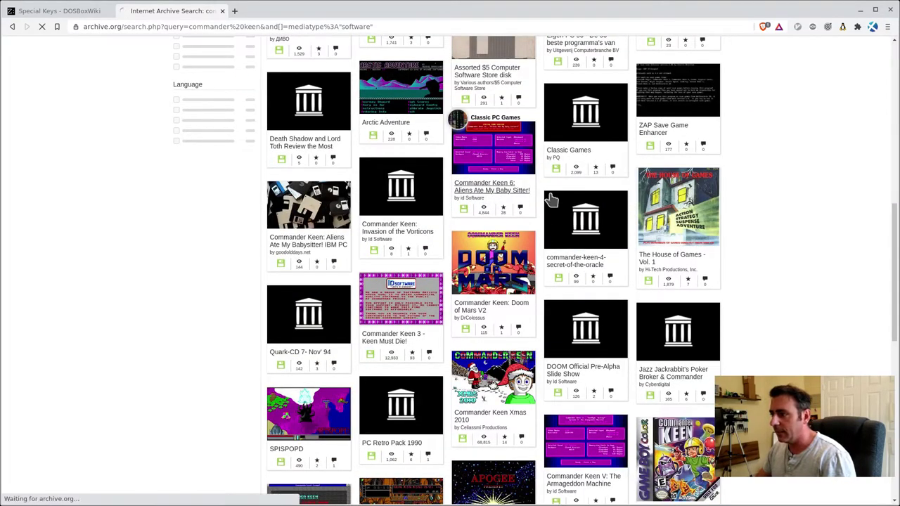
{"action": "scroll", "coordinate": [552, 286], "scroll_direction": "down", "scroll_amount": 4}
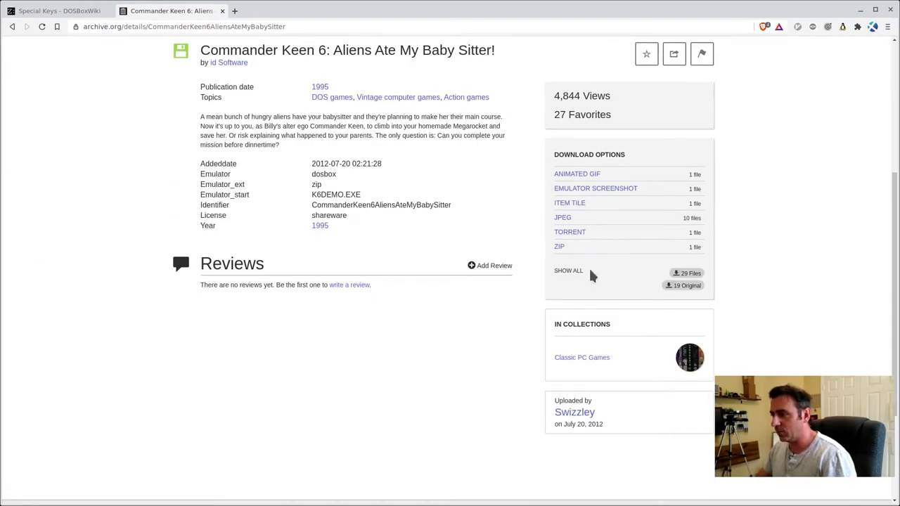
{"action": "left_click", "coordinate": [568, 271]}
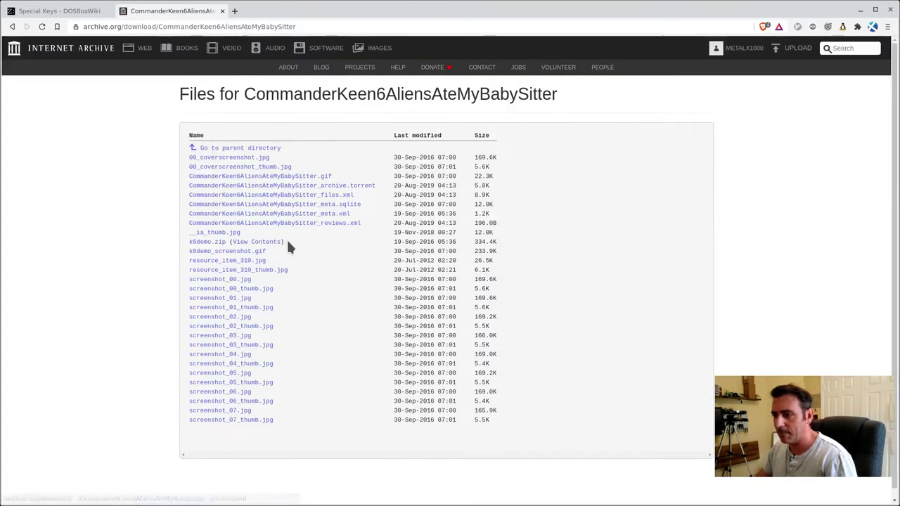
{"action": "left_click", "coordinate": [258, 241]}
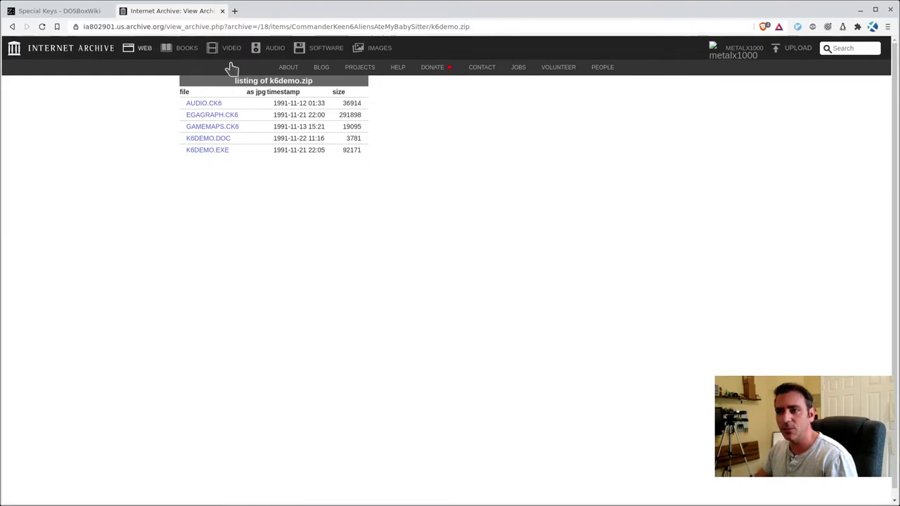
{"action": "left_click", "coordinate": [12, 26]}
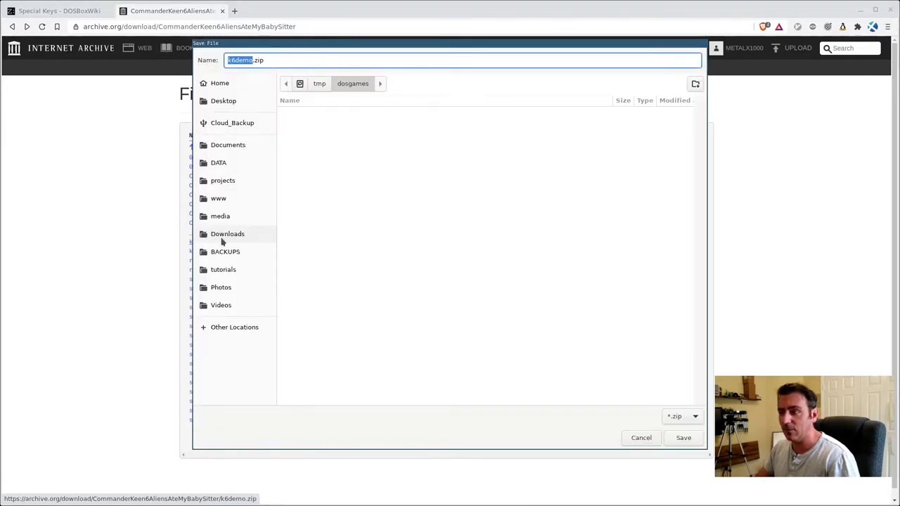
{"action": "left_click", "coordinate": [683, 437]}
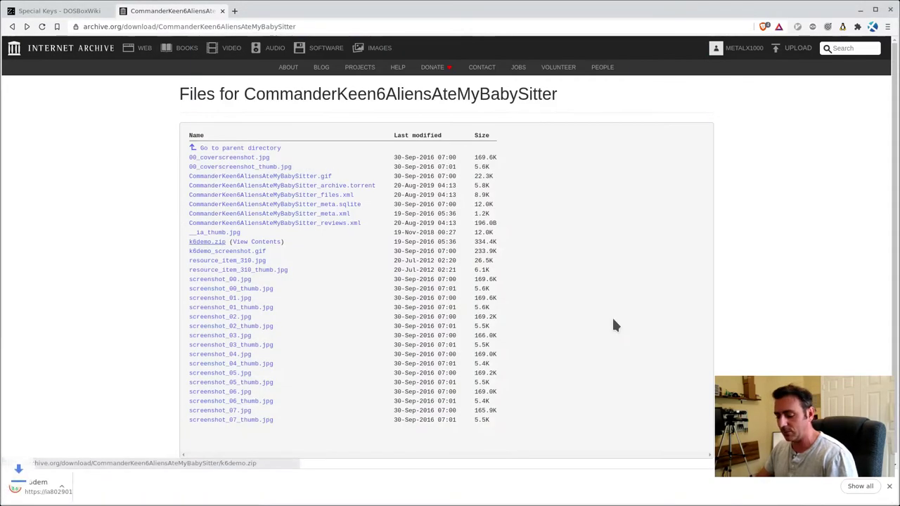
{"action": "key", "text": "alt+Tab"}
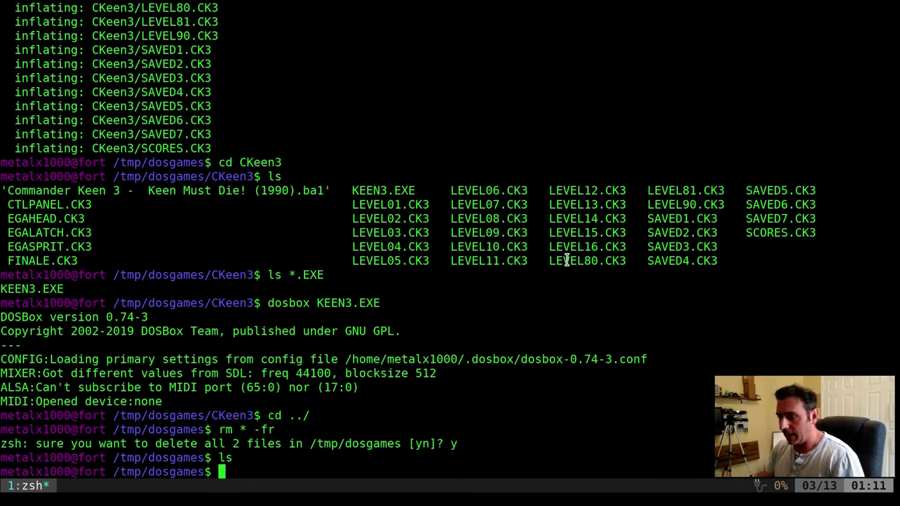
Run sudo apt install dosbox to confirm DOSBox is installed
{"action": "key", "text": "ctrl+l"}
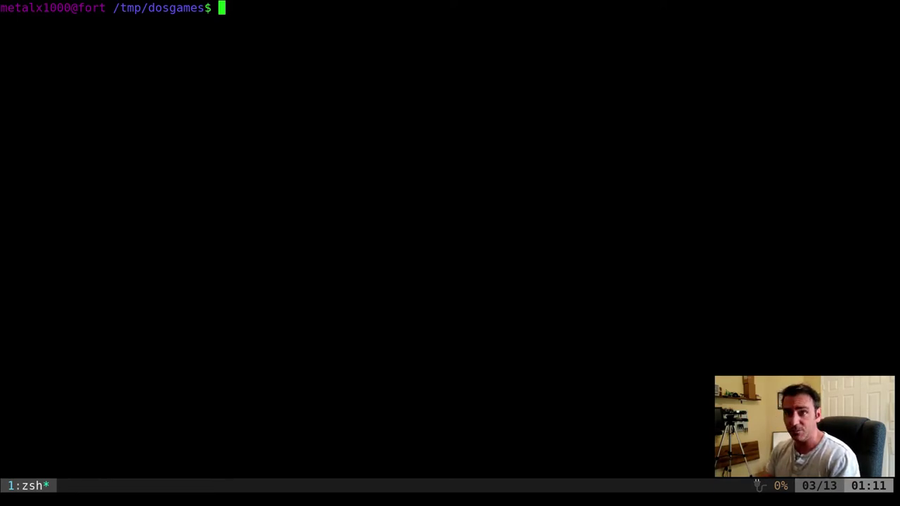
{"action": "type", "text": "sudo apt install "}
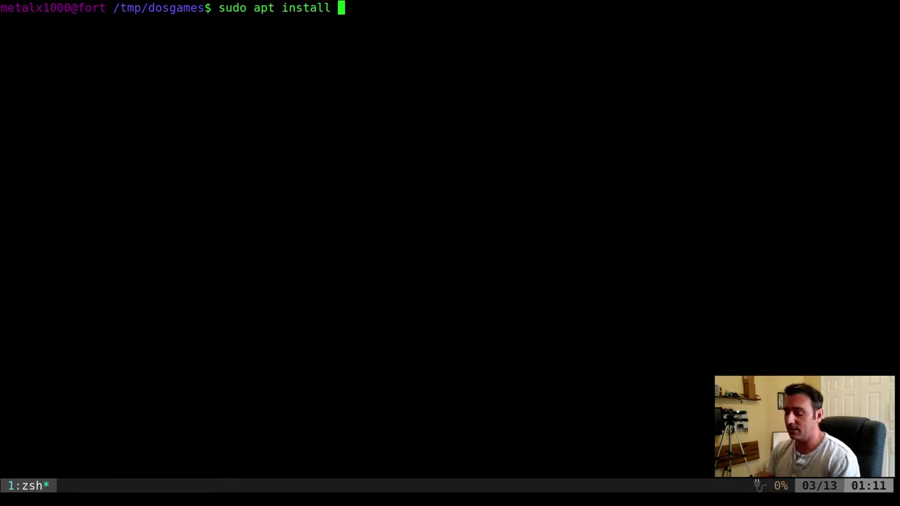
{"action": "type", "text": "dosbox"}
{"action": "key", "text": "Return"}
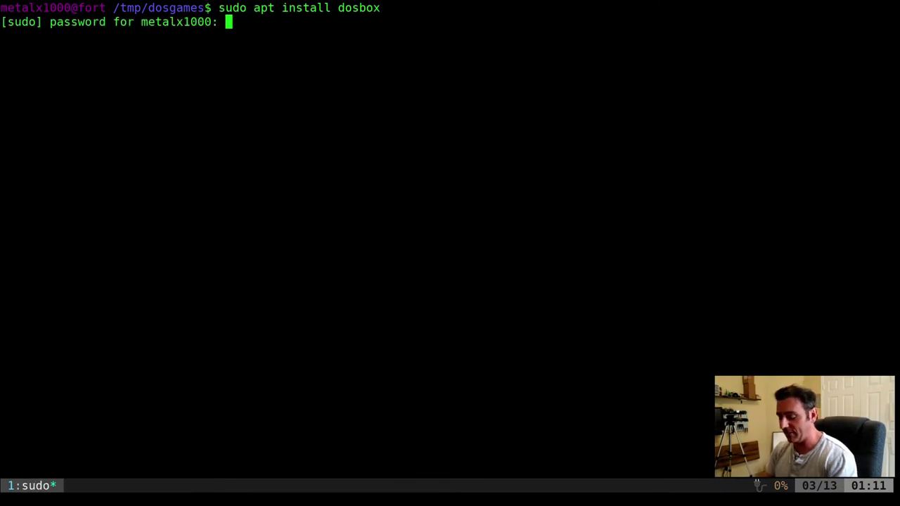
{"action": "key", "text": "Return"}
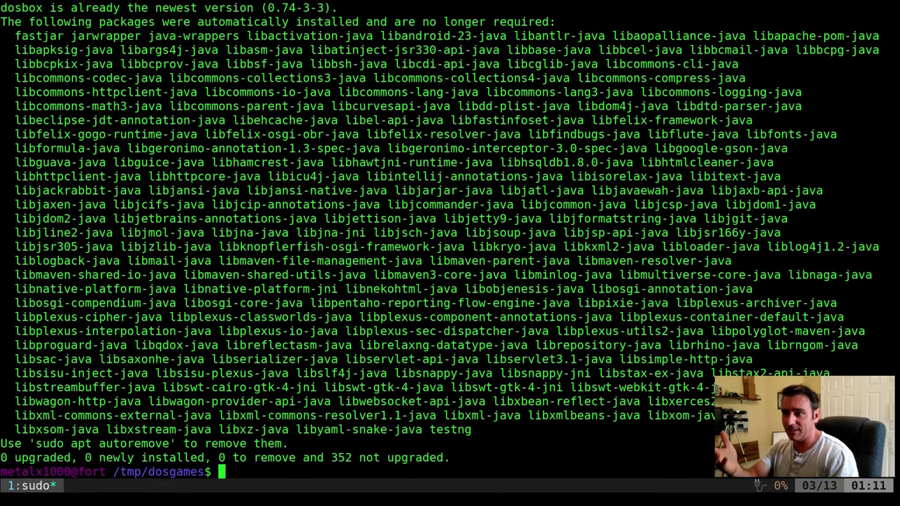
{"action": "key", "text": "ctrl+l"}
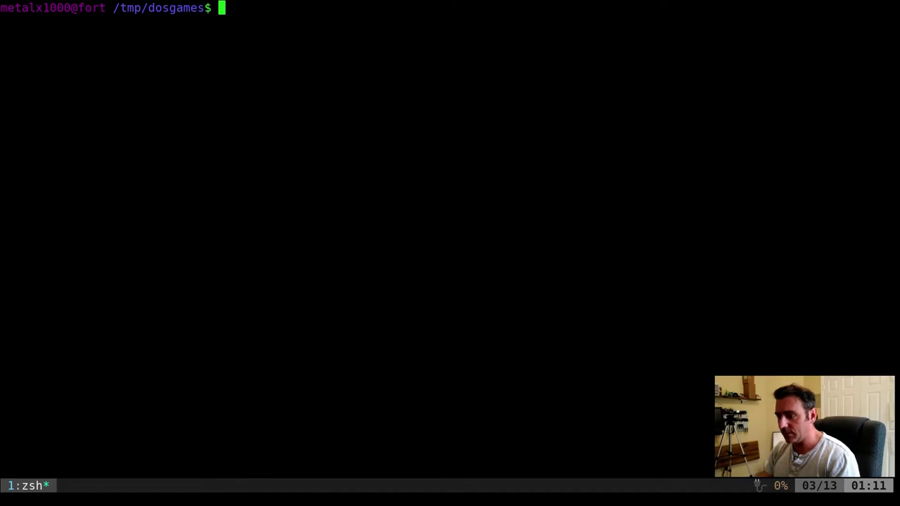
Unzip k6demo.zip in /tmp/dosgames and launch K6DEMO.EXE with dosbox
{"action": "type", "text": "s"}
{"action": "key", "text": "Return"}
{"action": "type", "text": "unzip k"}
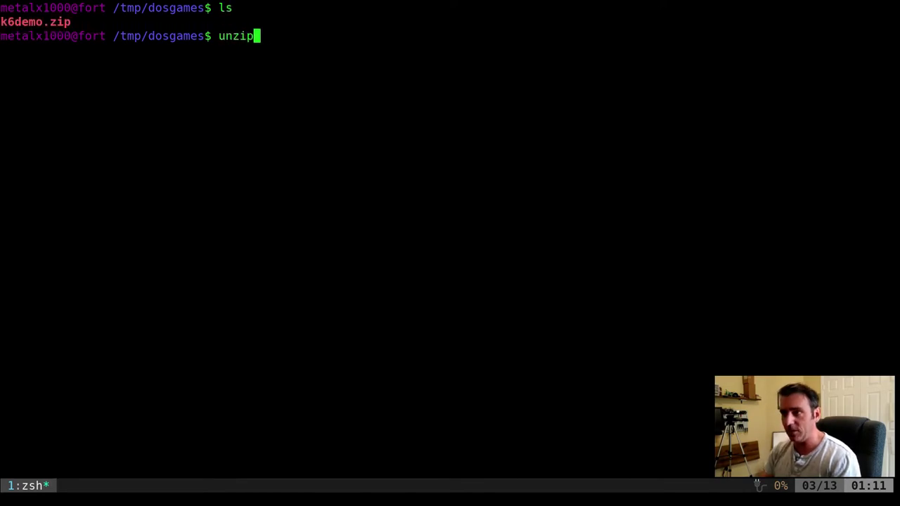
{"action": "key", "text": "Tab"}
{"action": "key", "text": "Return"}
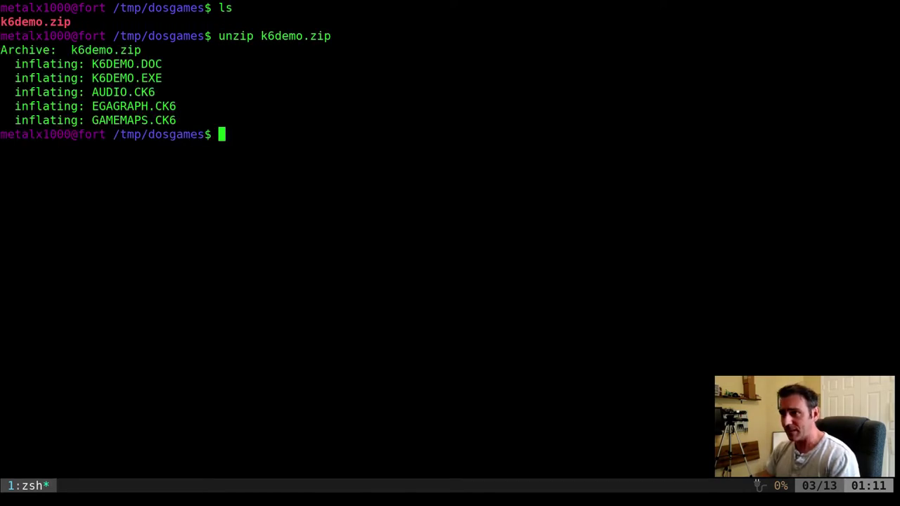
{"action": "type", "text": "dosbox"}
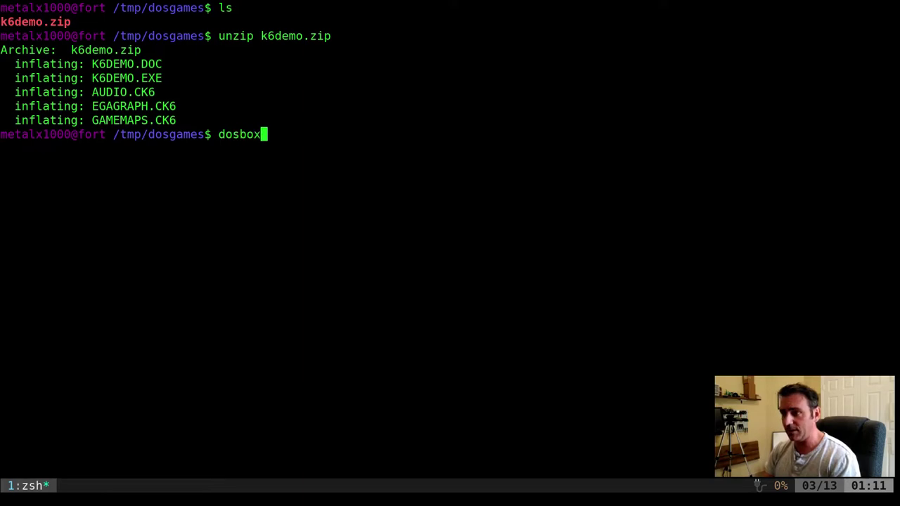
{"action": "key", "text": "Tab"}
{"action": "key", "text": "Tab"}
{"action": "key", "text": "Tab"}
{"action": "key", "text": "Tab"}
{"action": "key", "text": "Tab"}
{"action": "key", "text": "Tab"}
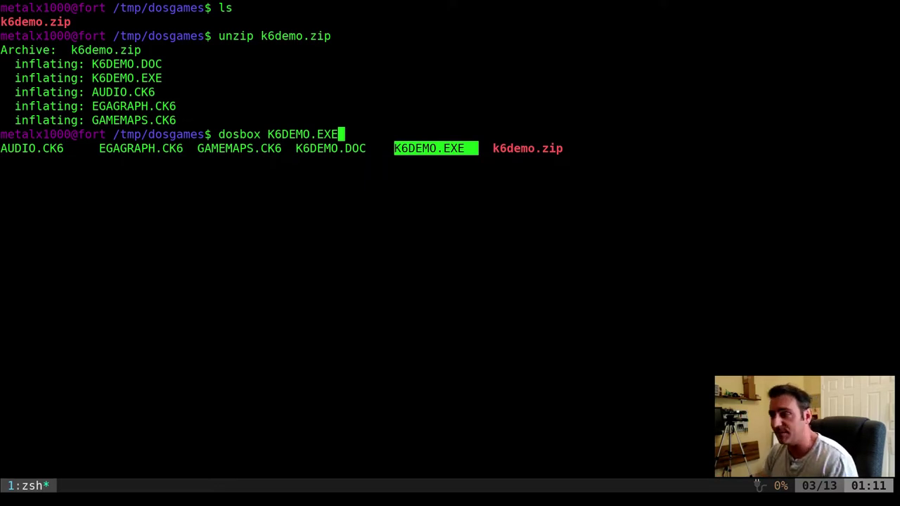
{"action": "key", "text": "Return"}
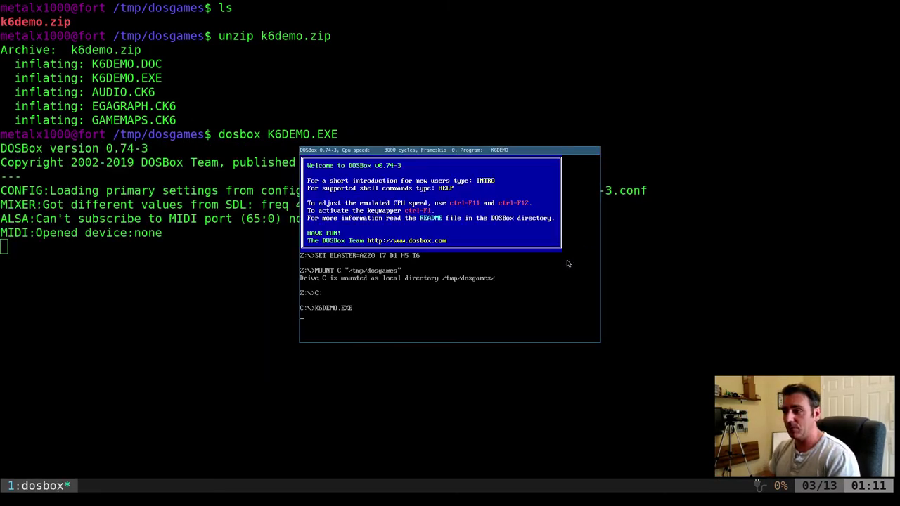
Skip the Keen demo intro and quit the game from its menu, confirming with Y
{"action": "key", "text": "Return"}
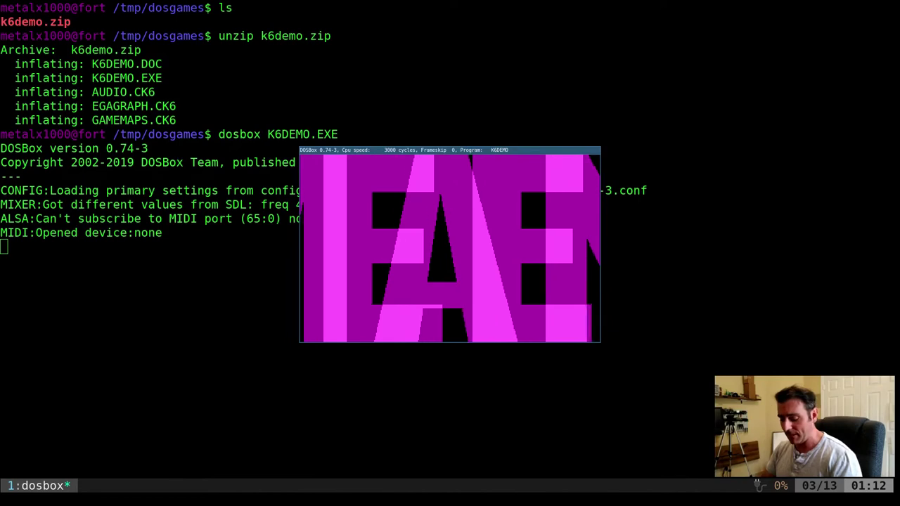
{"action": "key", "text": "Escape"}
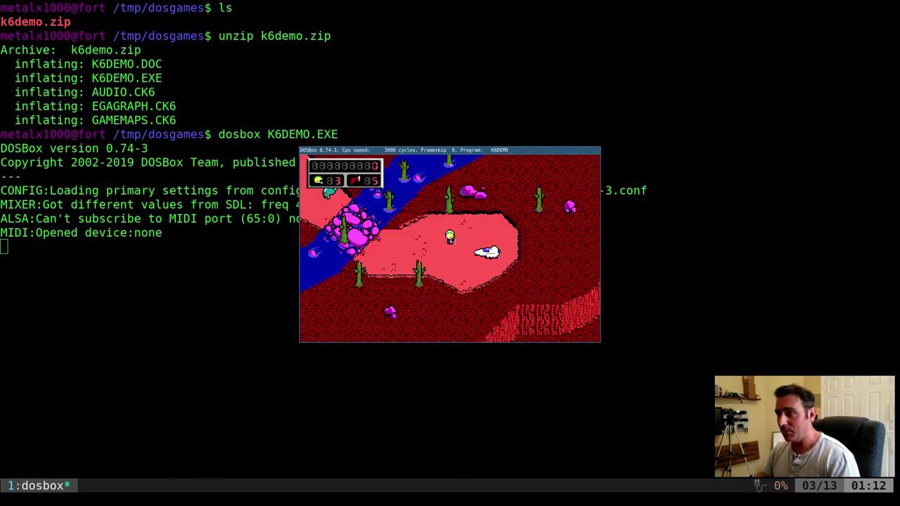
{"action": "key", "text": "Escape"}
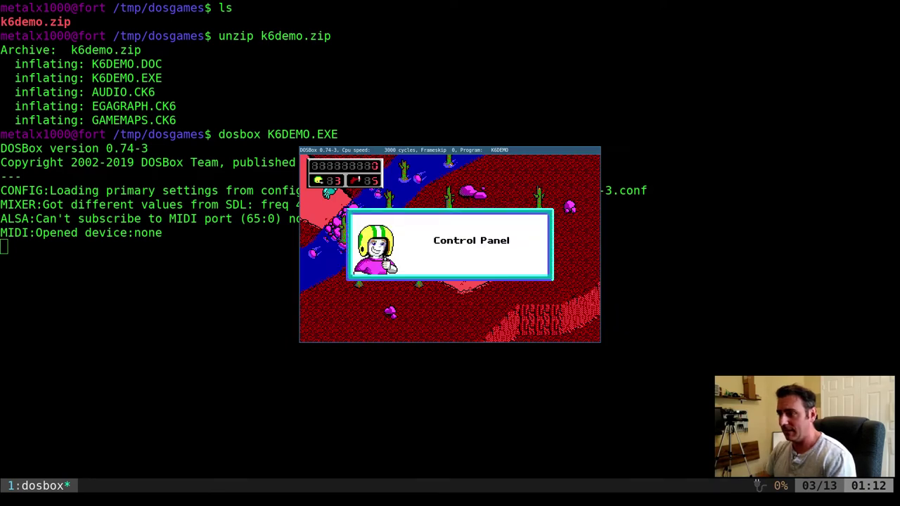
{"action": "key", "text": "Down"}
{"action": "key", "text": "Down"}
{"action": "key", "text": "Down"}
{"action": "key", "text": "Return"}
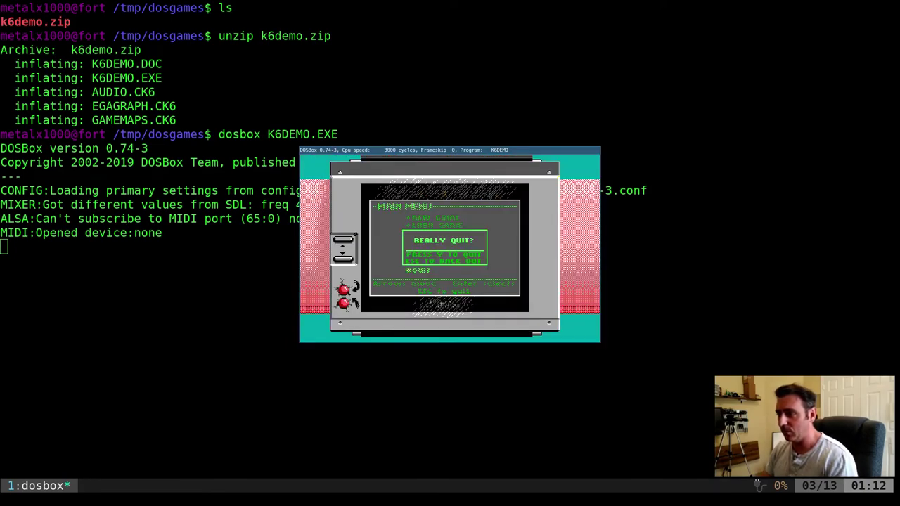
{"action": "key", "text": "Escape"}
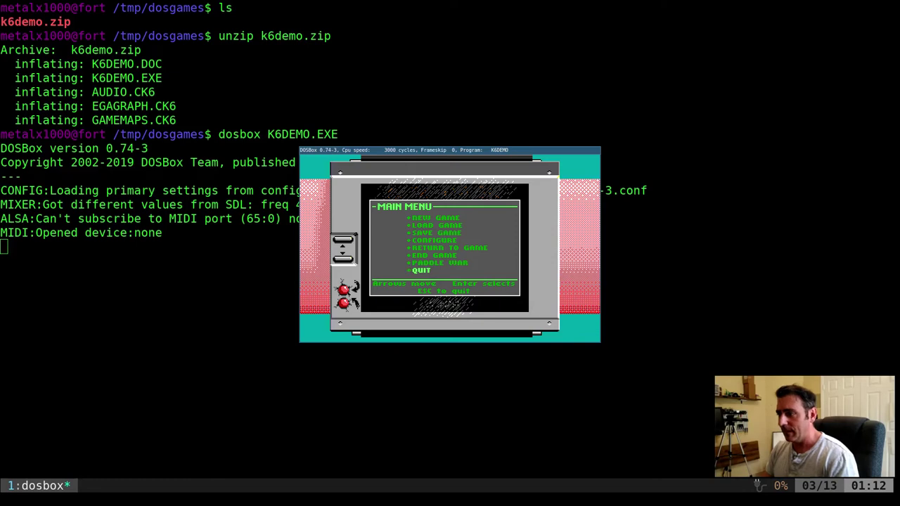
{"action": "key", "text": "Return"}
{"action": "key", "text": "y"}
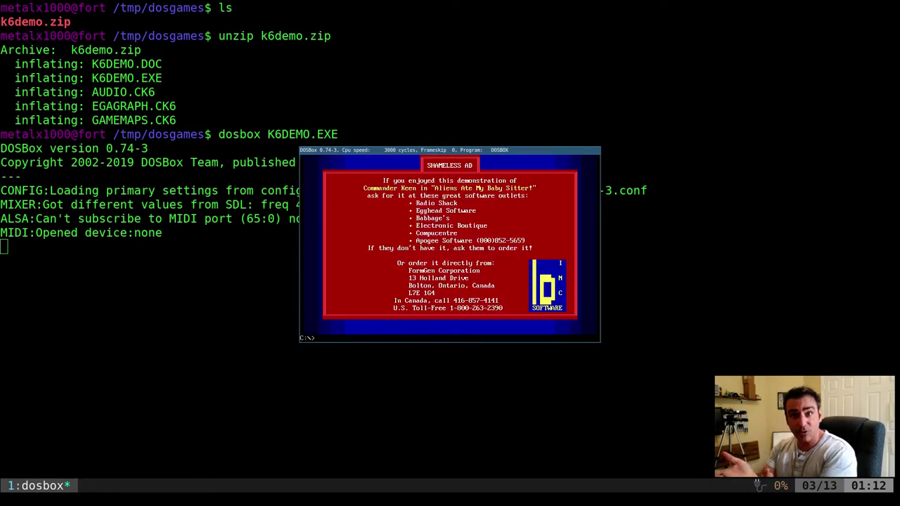
Exit DOSBox, then delete all 7 files in /tmp/dosgames with rm *
{"action": "type", "text": "exi"}
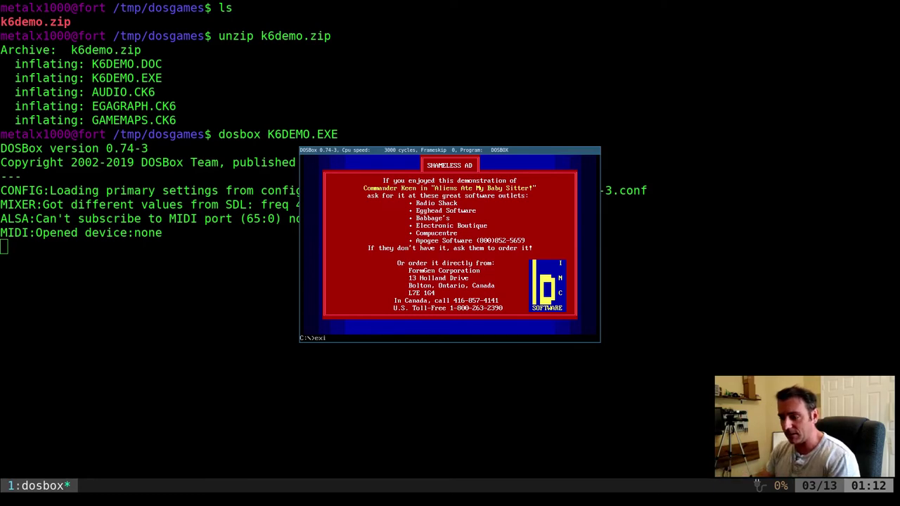
{"action": "type", "text": "t"}
{"action": "key", "text": "Return"}
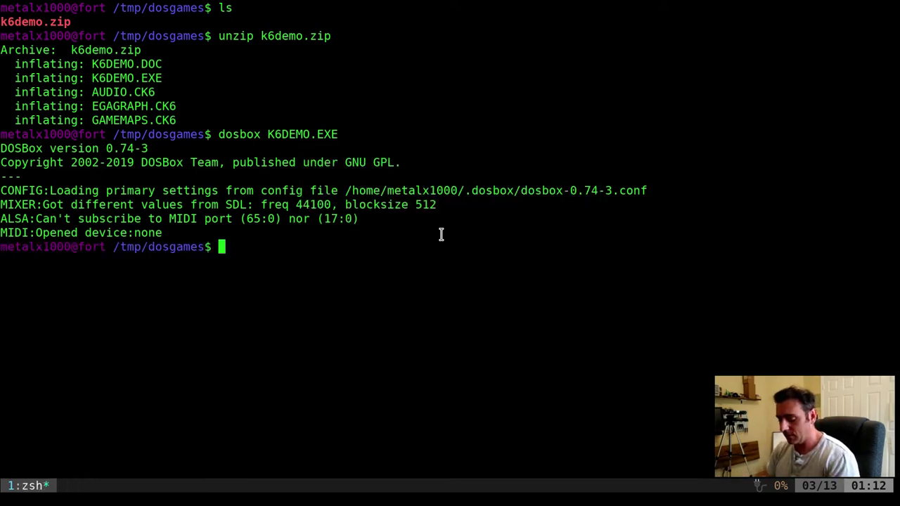
{"action": "type", "text": "mr rm *"}
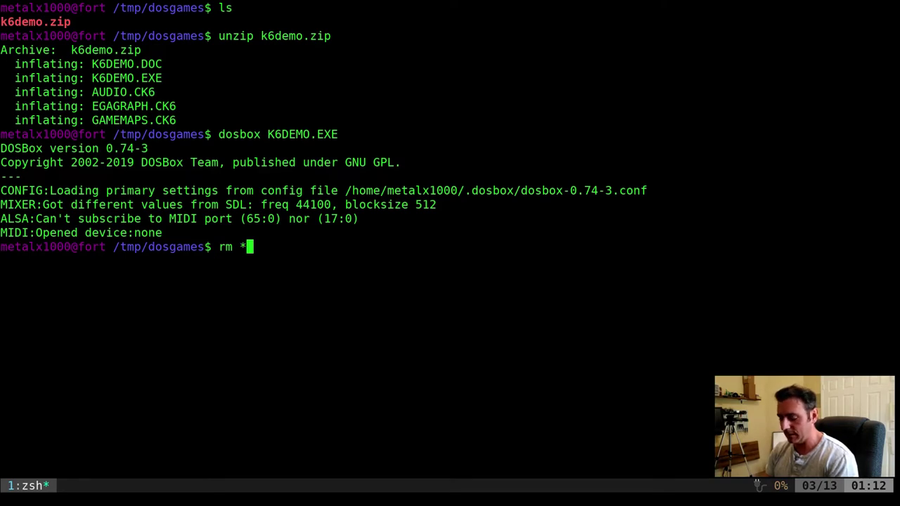
{"action": "key", "text": "Return"}
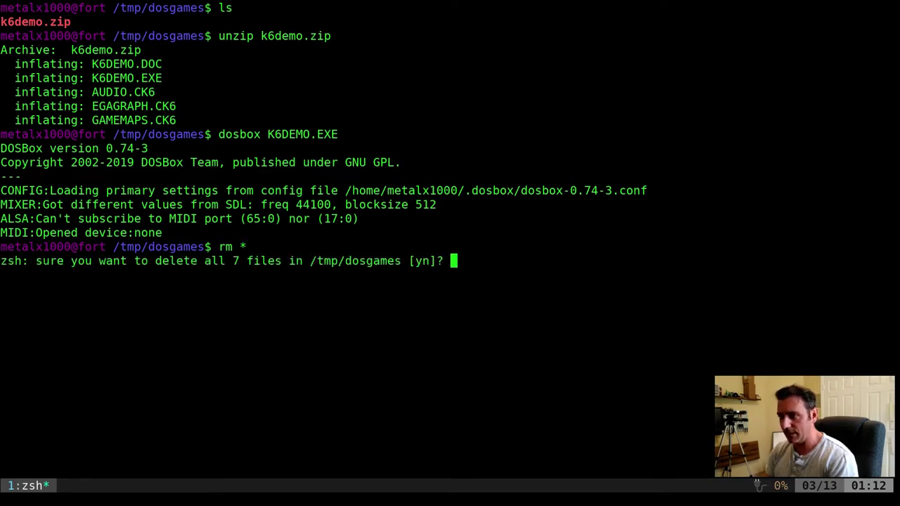
{"action": "type", "text": "yls"}
{"action": "key", "text": "Return"}
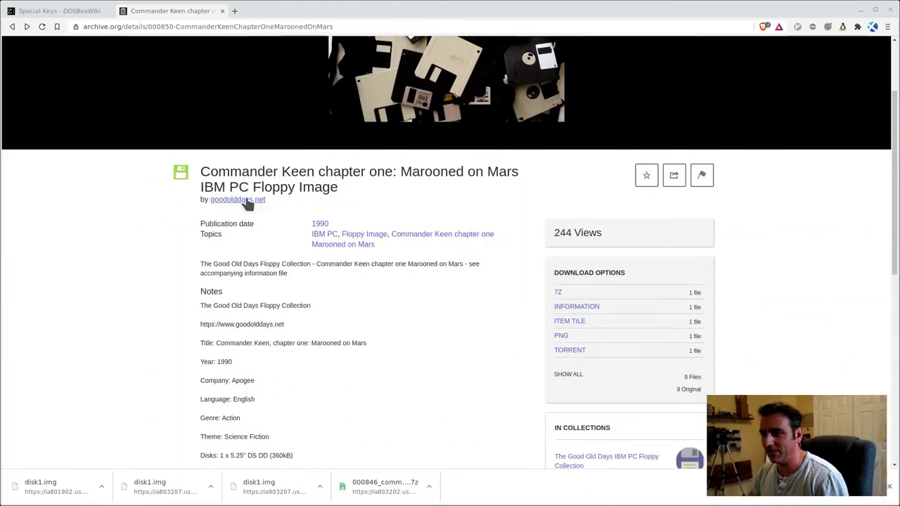
Show every file in the Commander Keen item and dismiss the earlier-downloads list
{"action": "left_click_drag", "start_coordinate": [260, 187], "coordinate": [360, 184]}
{"action": "left_click", "coordinate": [440, 185]}
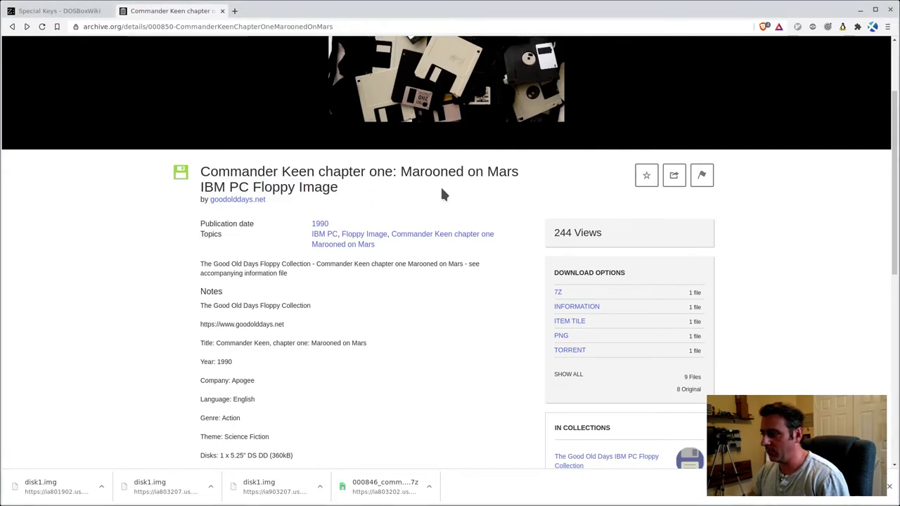
{"action": "left_click", "coordinate": [573, 374]}
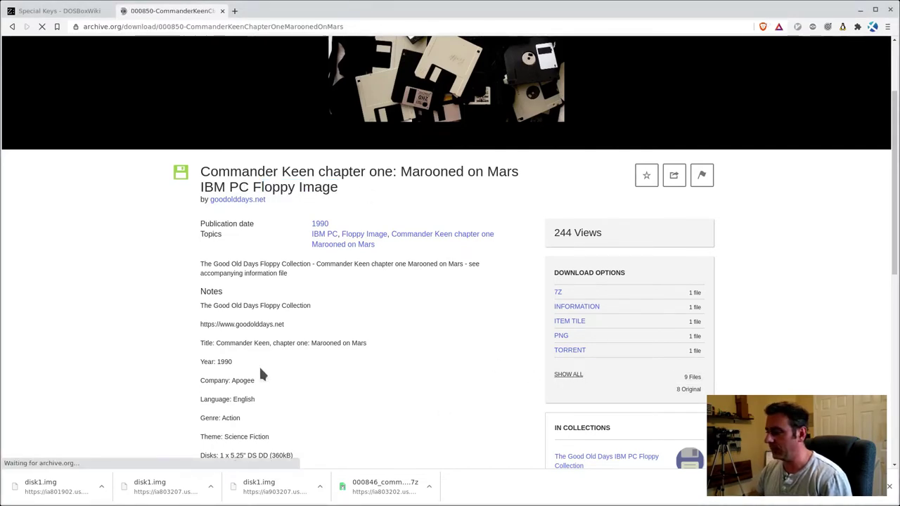
{"action": "left_click", "coordinate": [889, 487]}
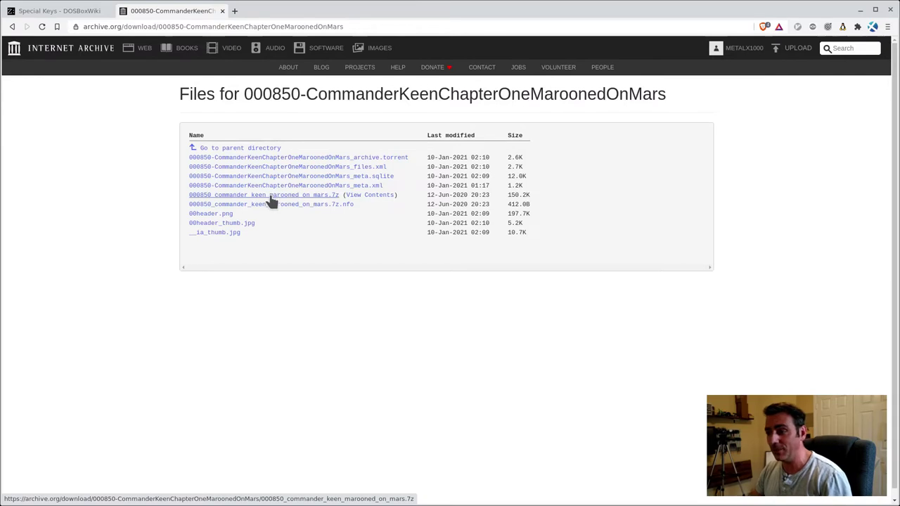
Save disk1.img from inside the Marooned on Mars 7z archive into the dosgames folder
{"action": "left_click", "coordinate": [368, 196]}
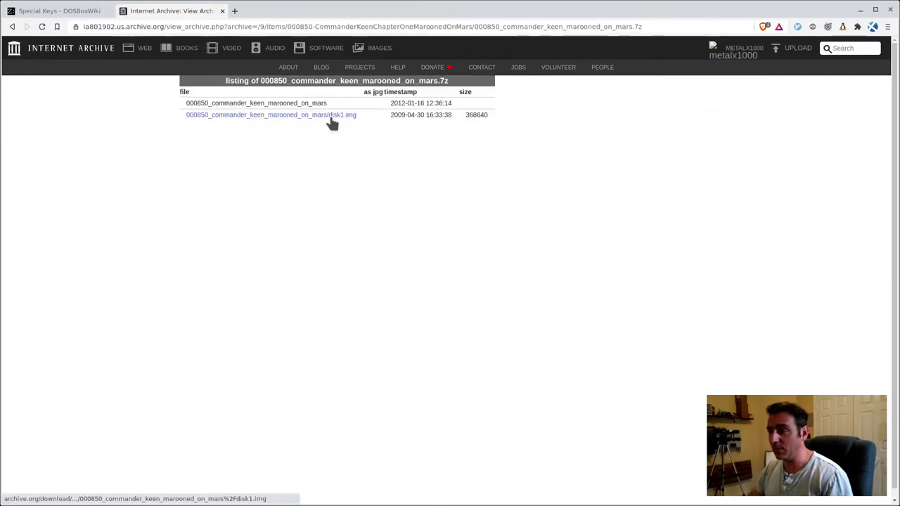
{"action": "left_click", "coordinate": [345, 115]}
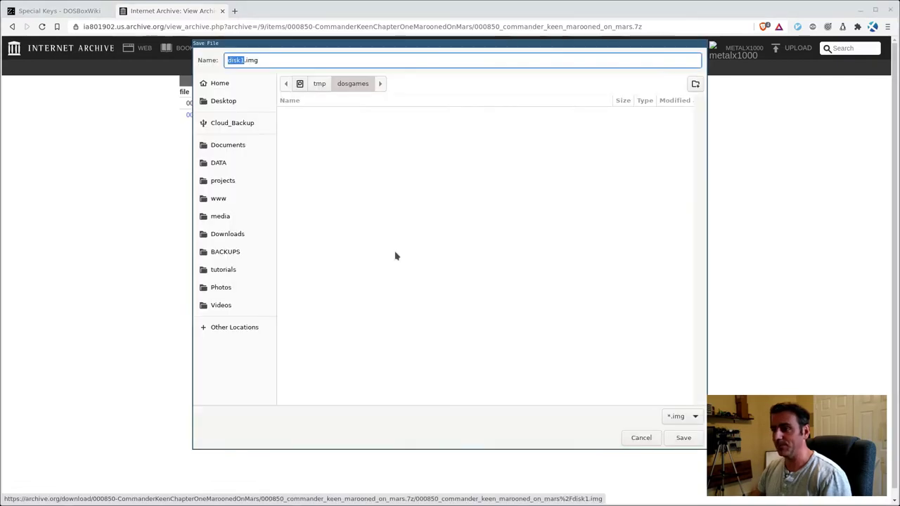
{"action": "left_click", "coordinate": [679, 438]}
In the terminal, list the dosgames folder and mount disk1.img at /mnt with sudo mount
{"action": "key", "text": "alt+Tab"}
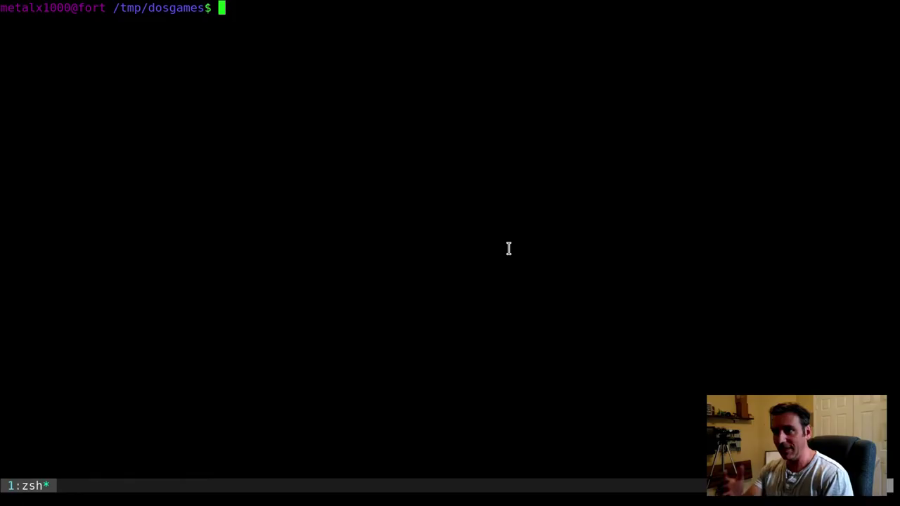
{"action": "type", "text": "ls"}
{"action": "key", "text": "Return"}
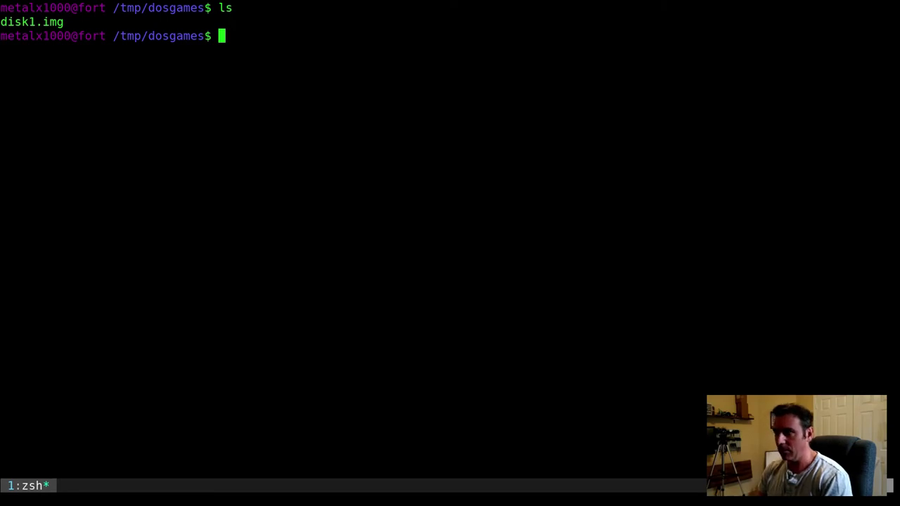
{"action": "type", "text": "sudo mount "}
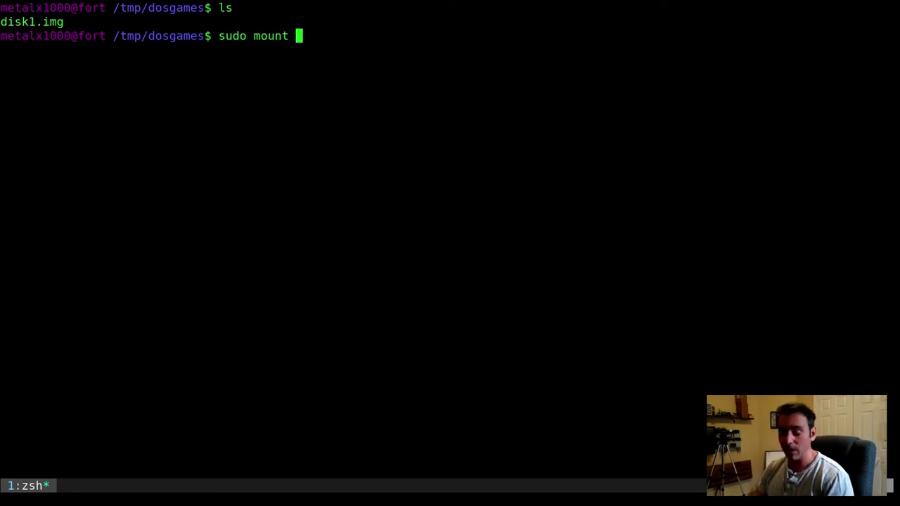
{"action": "type", "text": "di"}
{"action": "key", "text": "Tab"}
{"action": "type", "text": "/mnt"}
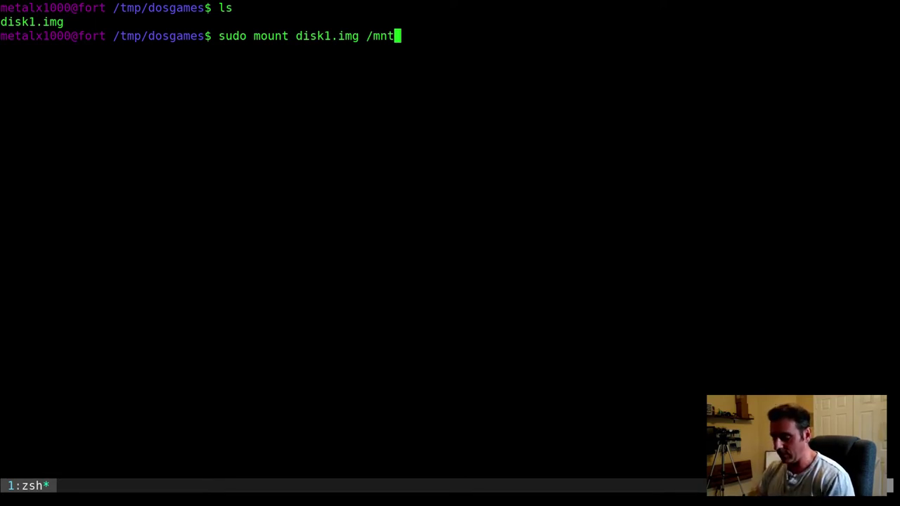
{"action": "key", "text": "Return"}
List the contents of /mnt and of its /mnt/KEEN1/ folder
{"action": "type", "text": "ls /mnt"}
{"action": "key", "text": "Return"}
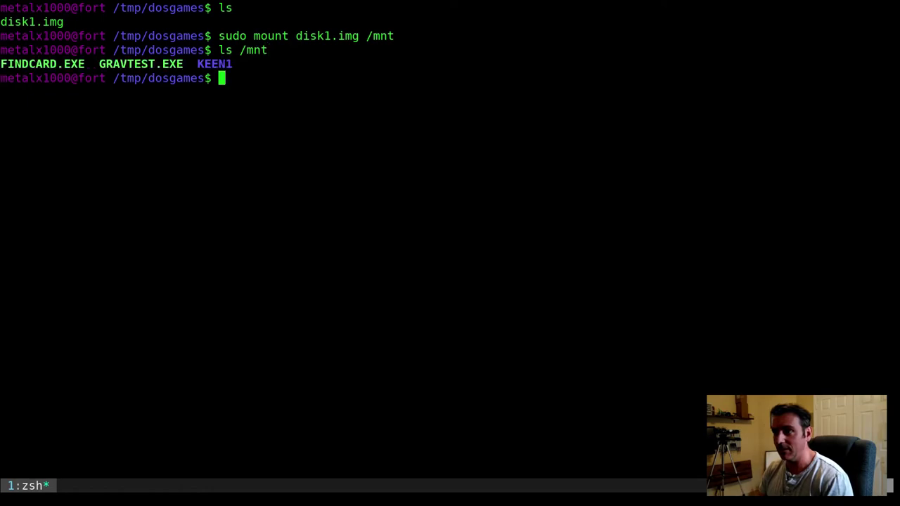
{"action": "key", "text": "Up"}
{"action": "type", "text": "/"}
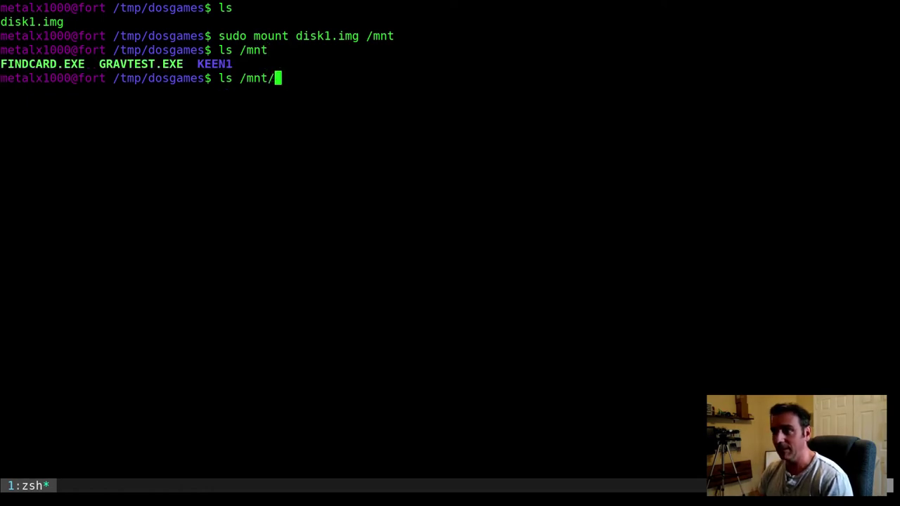
{"action": "type", "text": "KEEN1/"}
{"action": "key", "text": "Return"}
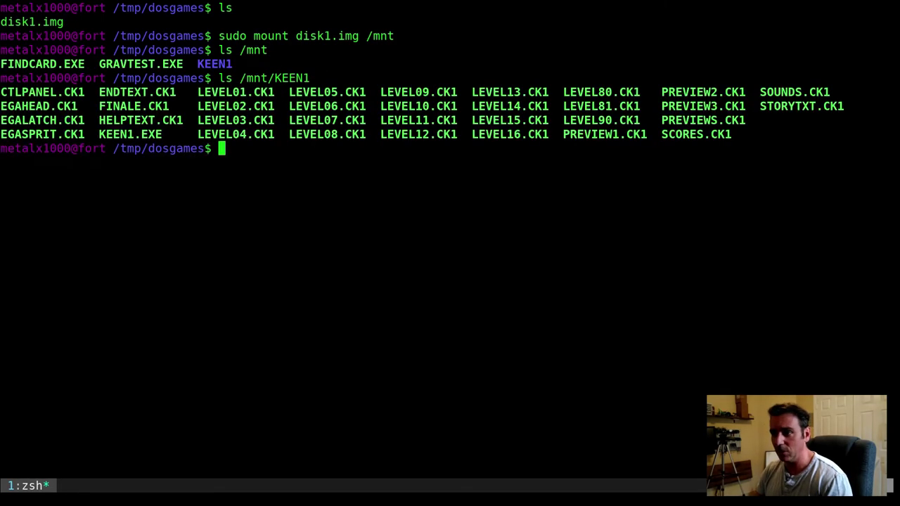
Change into /mnt/KEEN1 and enter the dosbox KEEN1.EXE command
{"action": "double_click", "coordinate": [145, 133]}
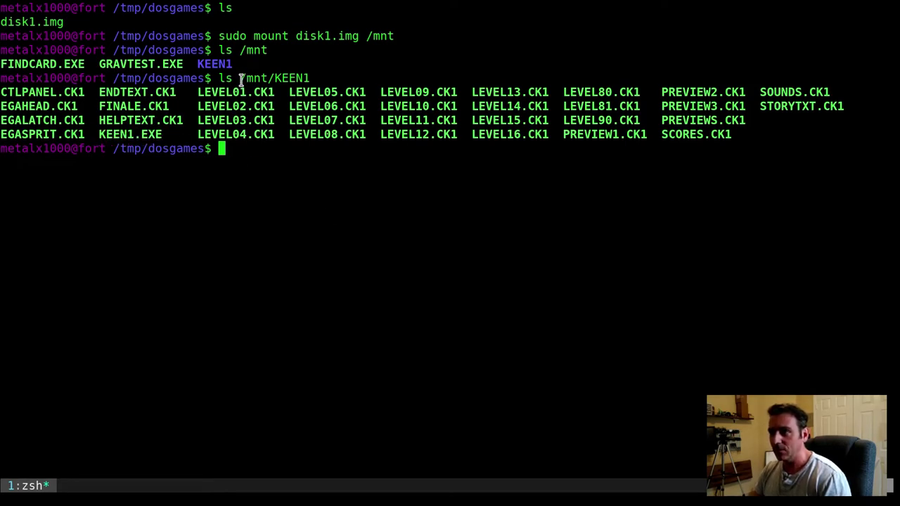
{"action": "left_click_drag", "start_coordinate": [242, 77], "coordinate": [316, 78]}
{"action": "key", "text": "ctrl+c"}
{"action": "type", "text": "cd"}
{"action": "middle_click", "coordinate": [334, 120]}
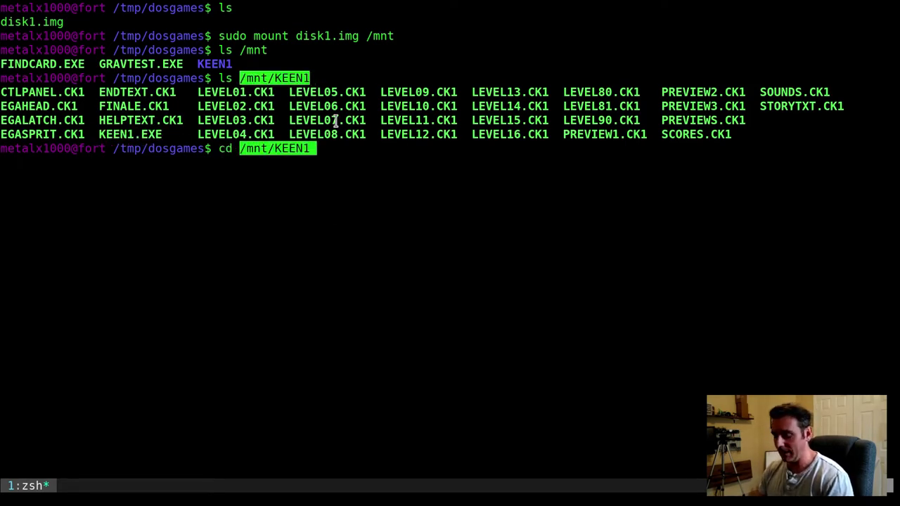
{"action": "key", "text": "Return"}
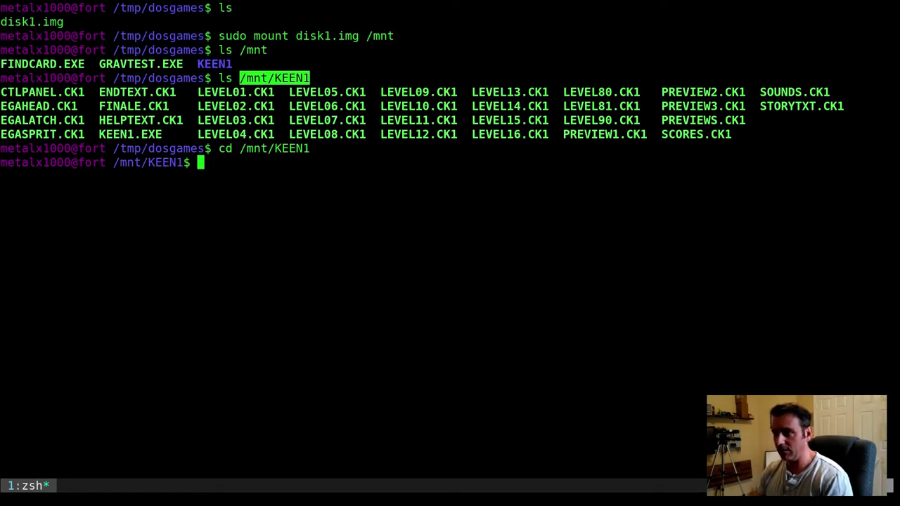
{"action": "type", "text": "dosbox K"}
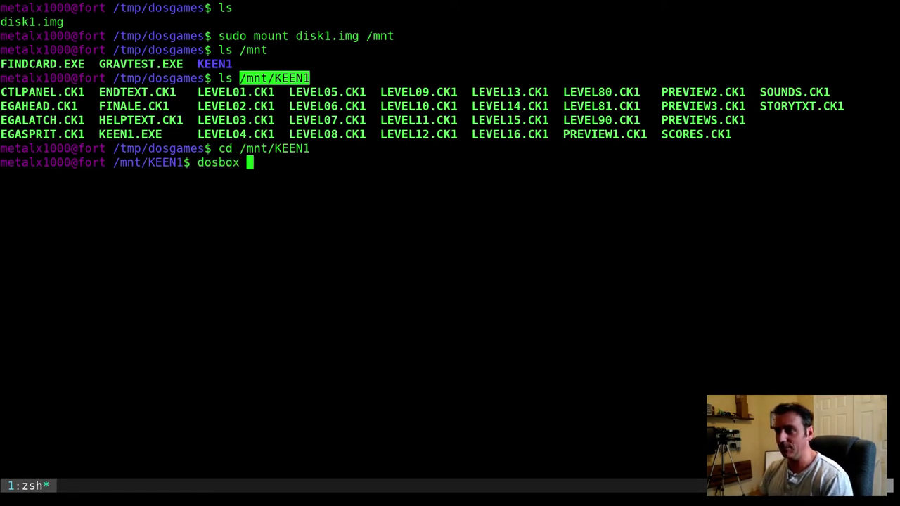
{"action": "key", "text": "Tab"}
Launch KEEN1.EXE, pass the notice and intro to the title menu, then quit DOSBox with Ctrl+F9
{"action": "key", "text": "Return"}
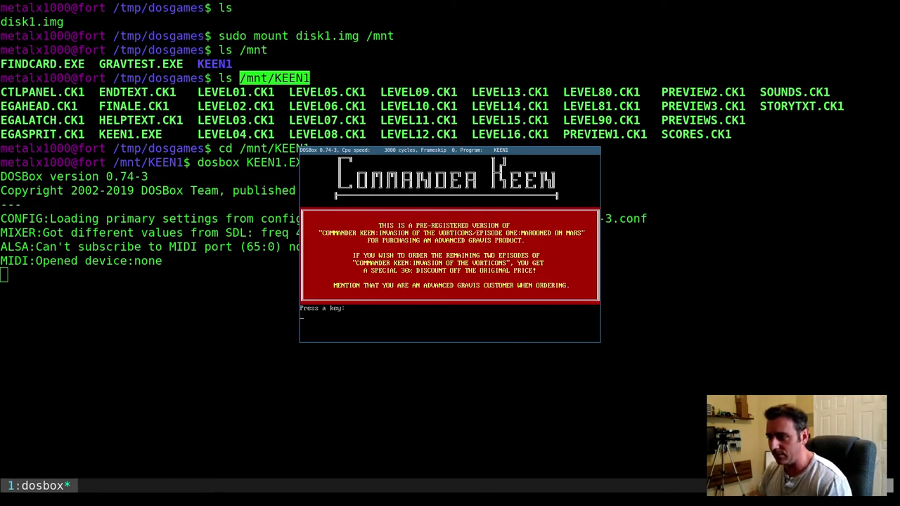
{"action": "key", "text": "Return"}
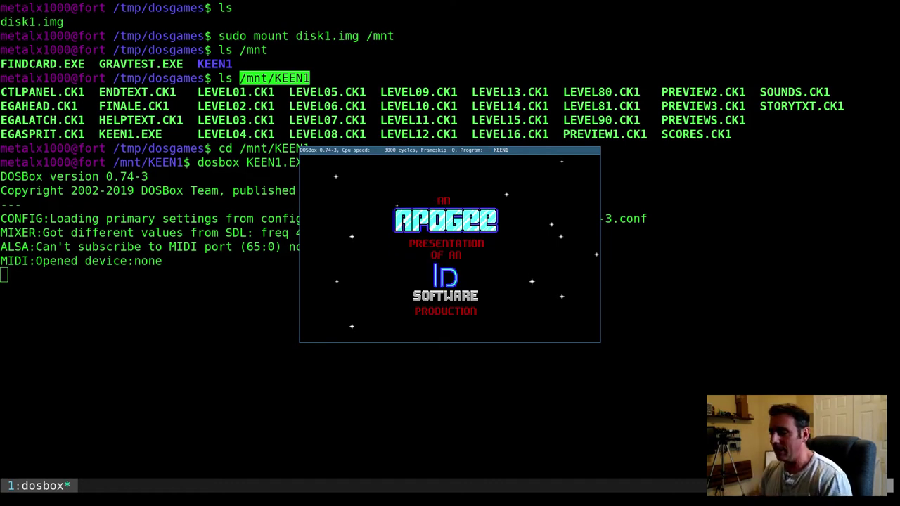
{"action": "key", "text": "Return"}
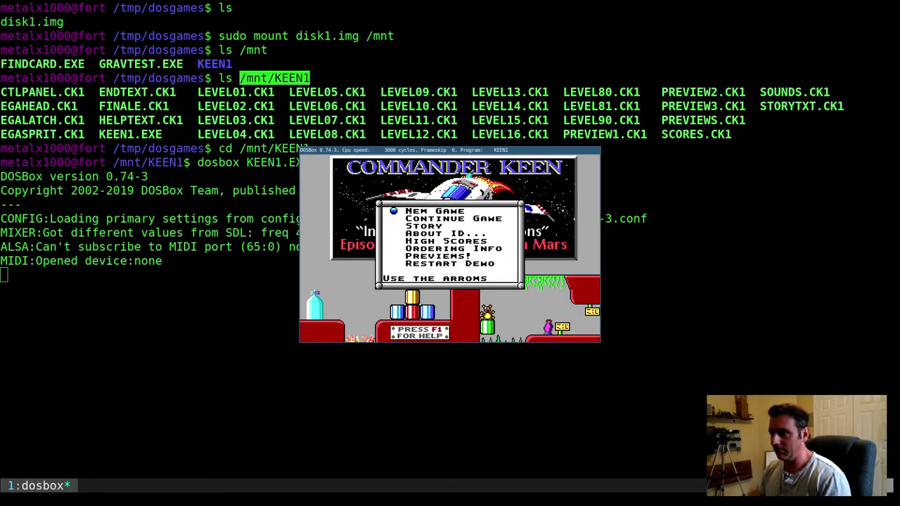
{"action": "key", "text": "ctrl+F9"}
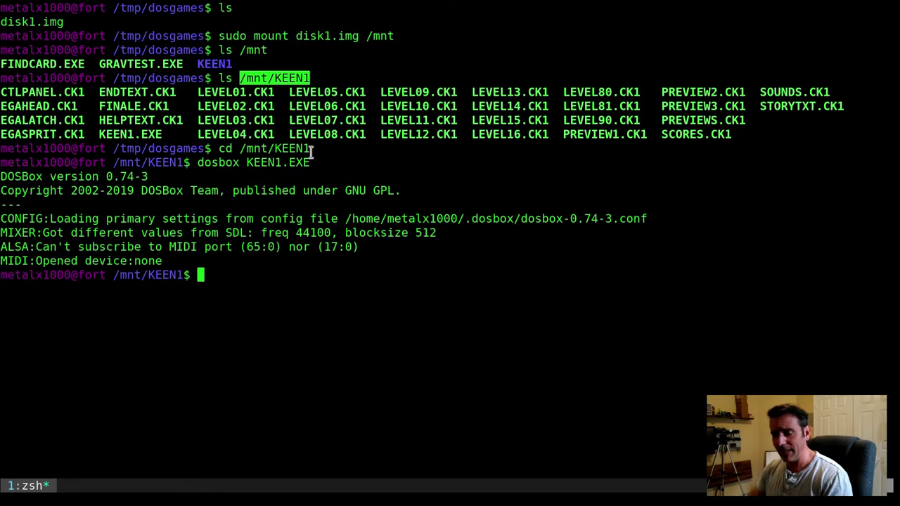
Create a keen folder in /tmp/dosgames and move into it
{"action": "left_click", "coordinate": [376, 295]}
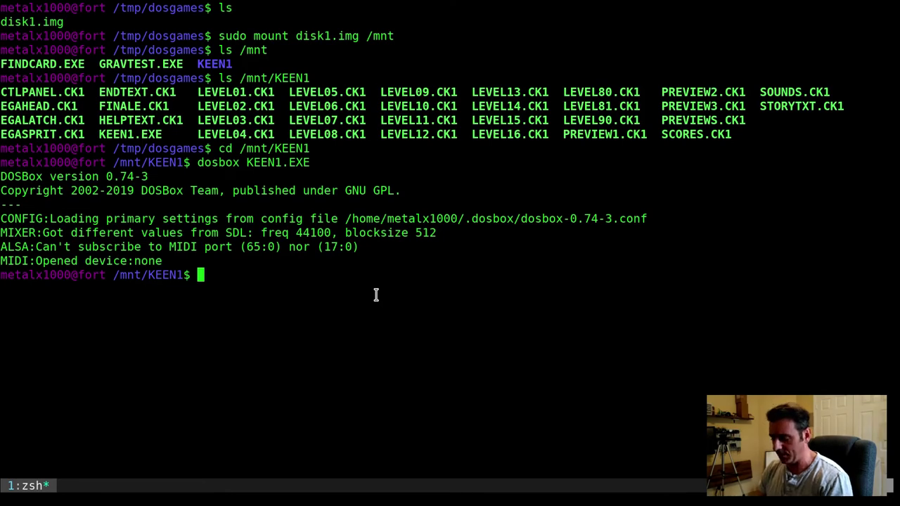
{"action": "type", "text": "cd /tmp"}
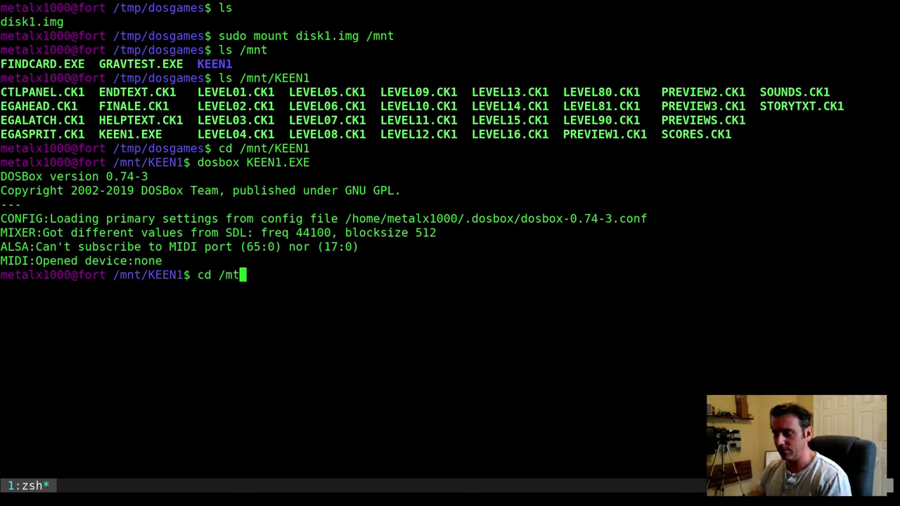
{"action": "type", "text": "/dosgames/"}
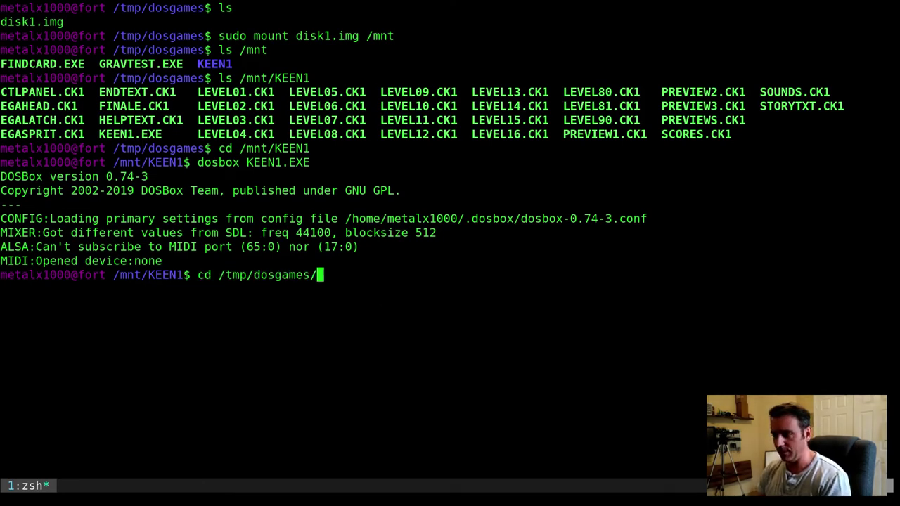
{"action": "key", "text": "Return"}
{"action": "type", "text": "mkdir keen"}
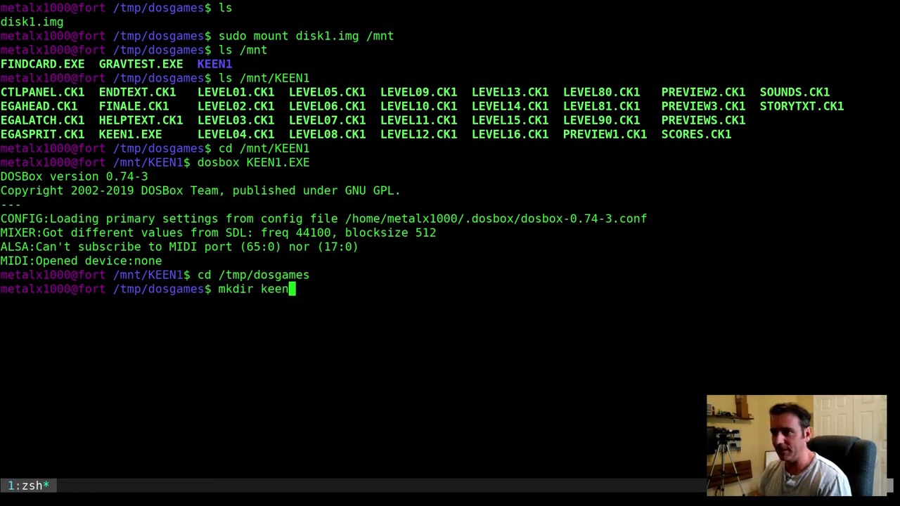
{"action": "key", "text": "Return"}
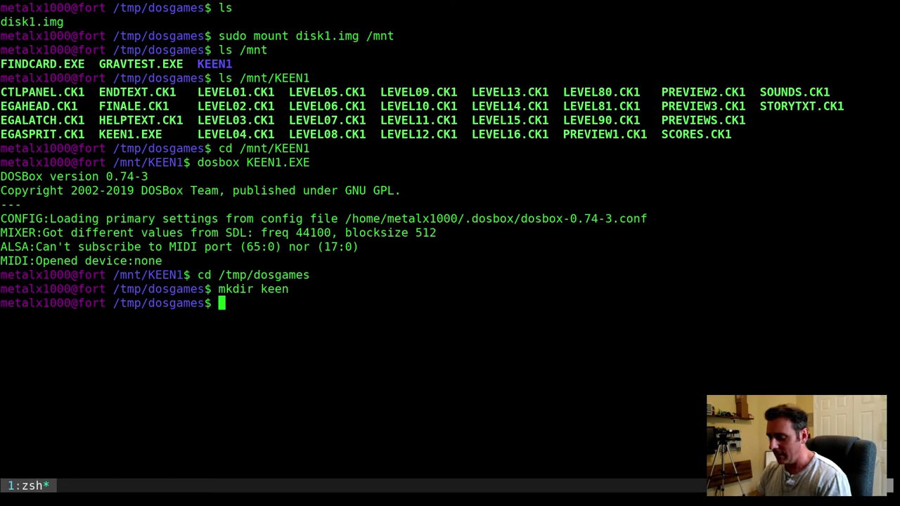
{"action": "type", "text": "cd ke"}
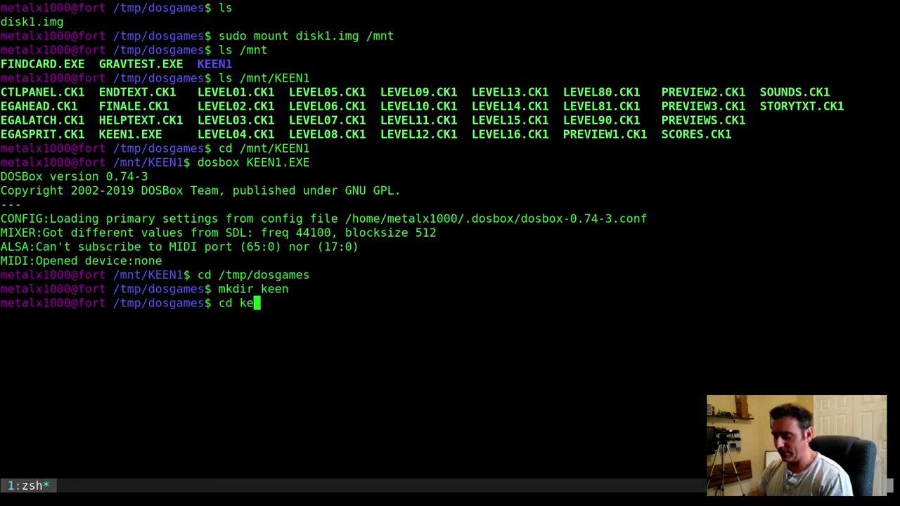
{"action": "key", "text": "Tab"}
{"action": "key", "text": "Return"}
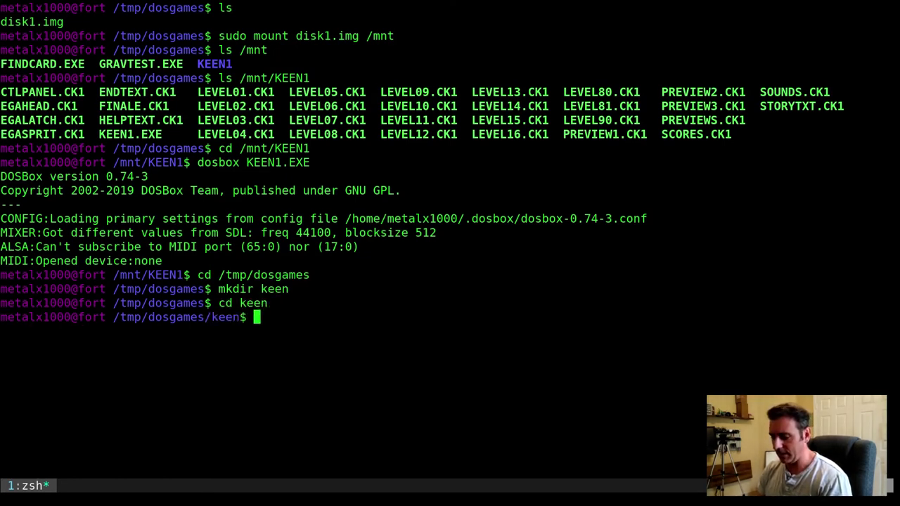
Copy all files from /mnt/KEEN1 into the keen folder
{"action": "type", "text": "cp "}
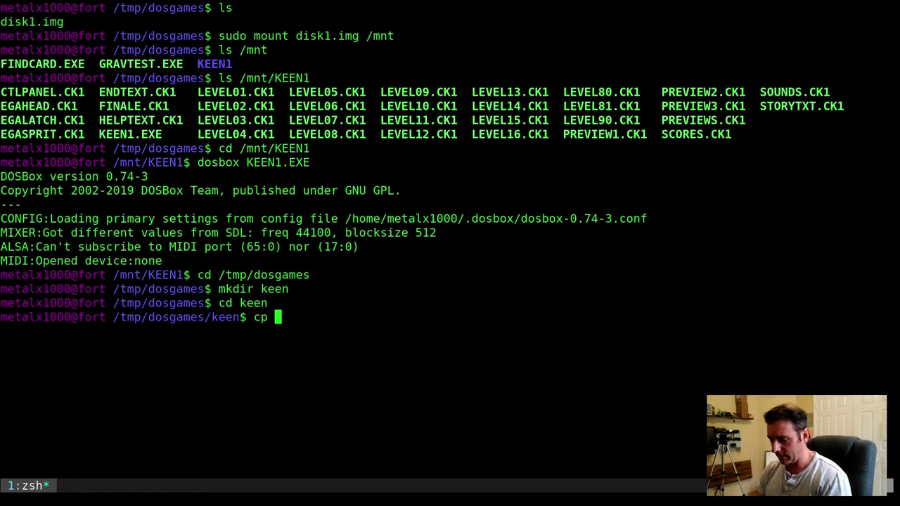
{"action": "type", "text": "/mnt/K"}
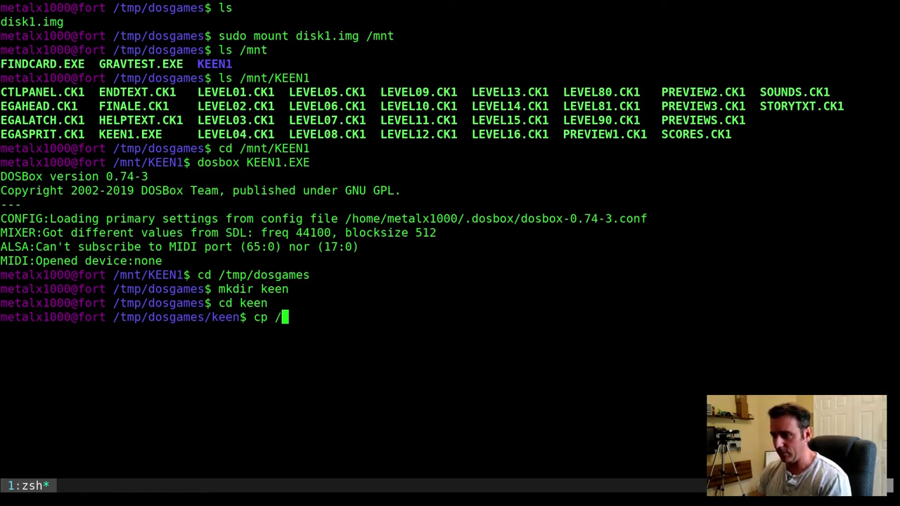
{"action": "key", "text": "Tab"}
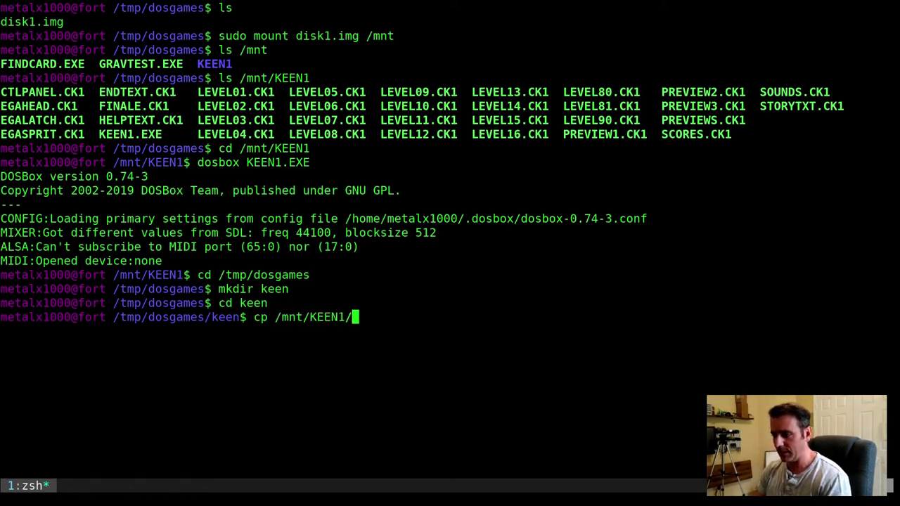
{"action": "type", "text": "* ."}
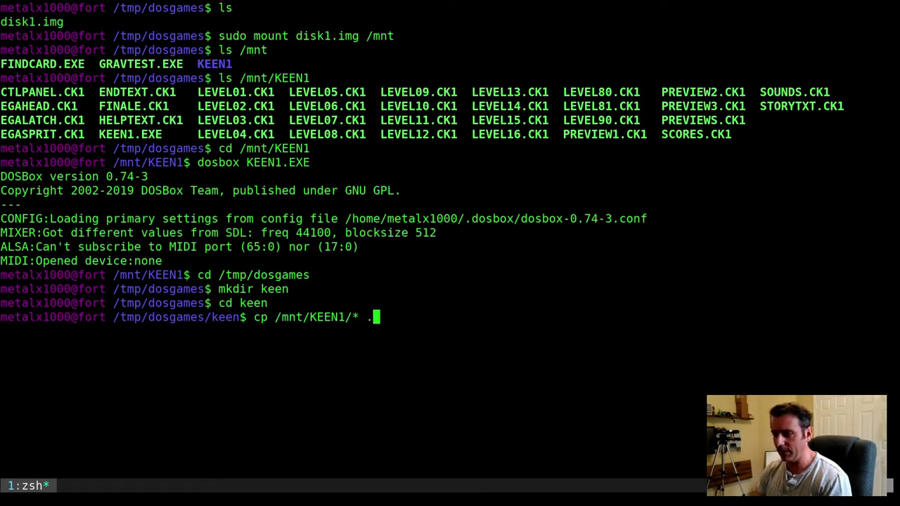
{"action": "key", "text": "Return"}
Unmount /mnt, list the copied files, and run the local KEEN1.EXE in DOSBox
{"action": "type", "text": "sudo "}
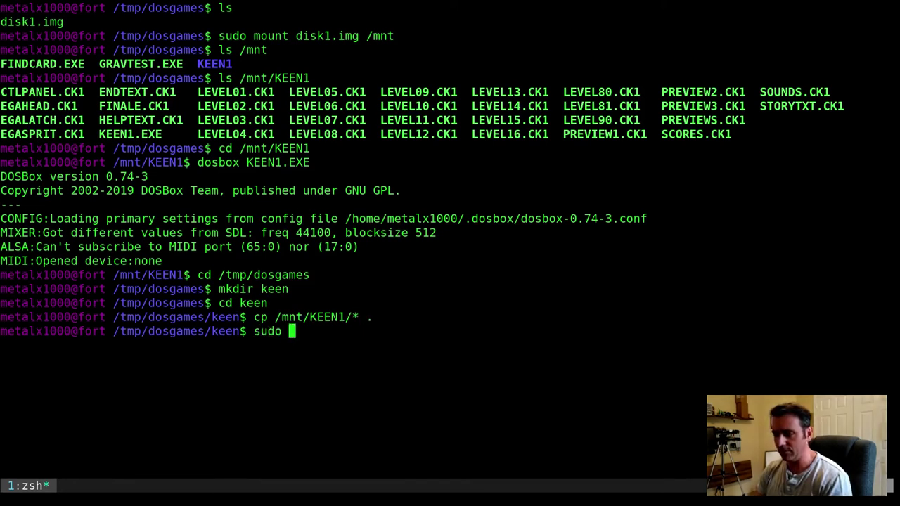
{"action": "type", "text": "umnou"}
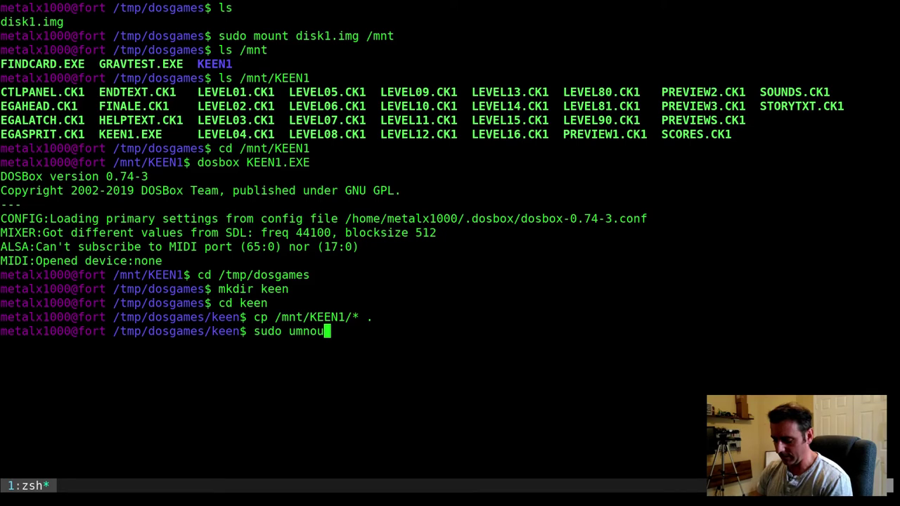
{"action": "key", "text": "BackSpace"}
{"action": "key", "text": "BackSpace"}
{"action": "key", "text": "BackSpace"}
{"action": "type", "text": "ount /mnt"}
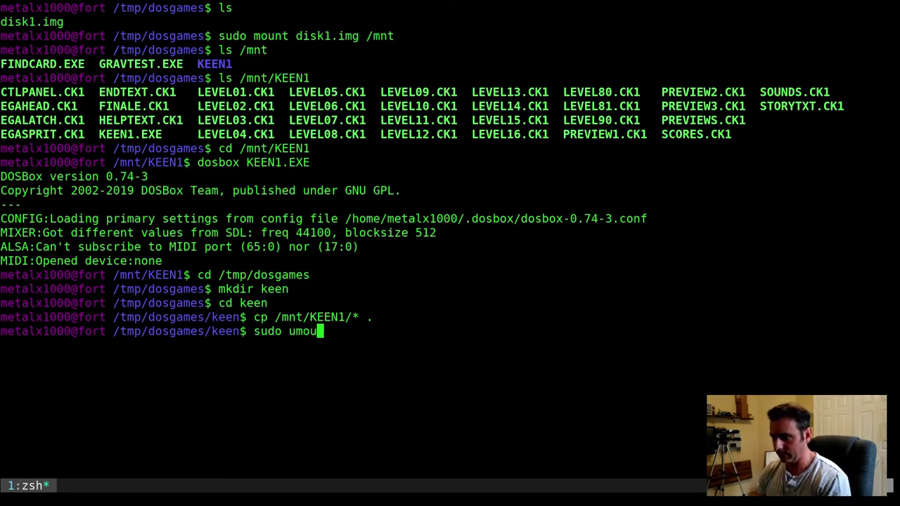
{"action": "key", "text": "Return"}
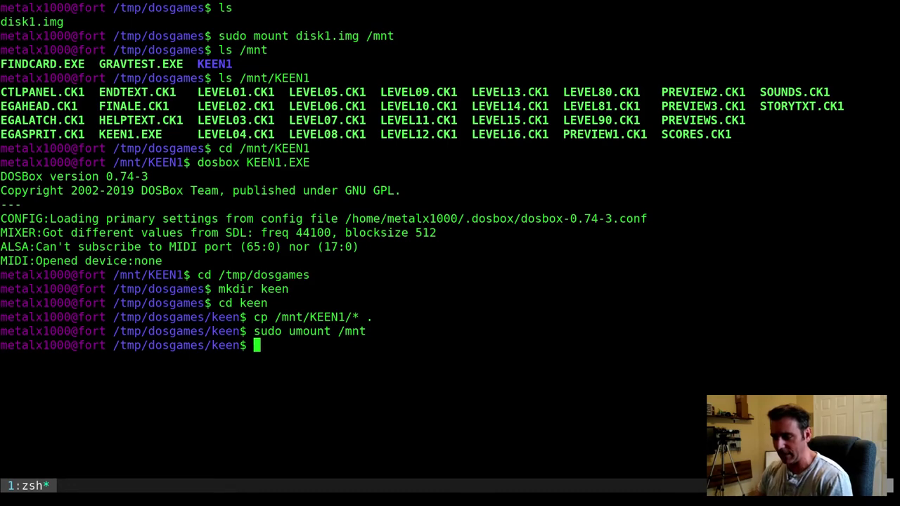
{"action": "type", "text": "ls"}
{"action": "key", "text": "Return"}
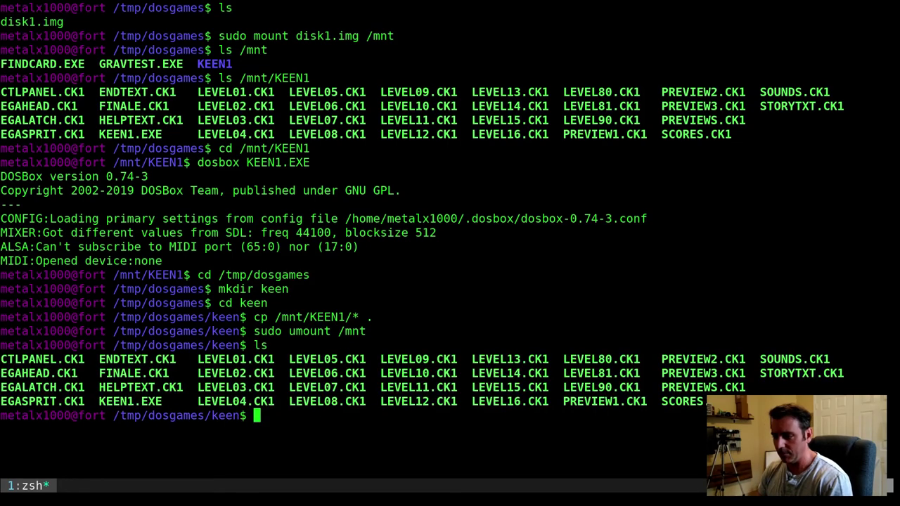
{"action": "type", "text": "dosbox "}
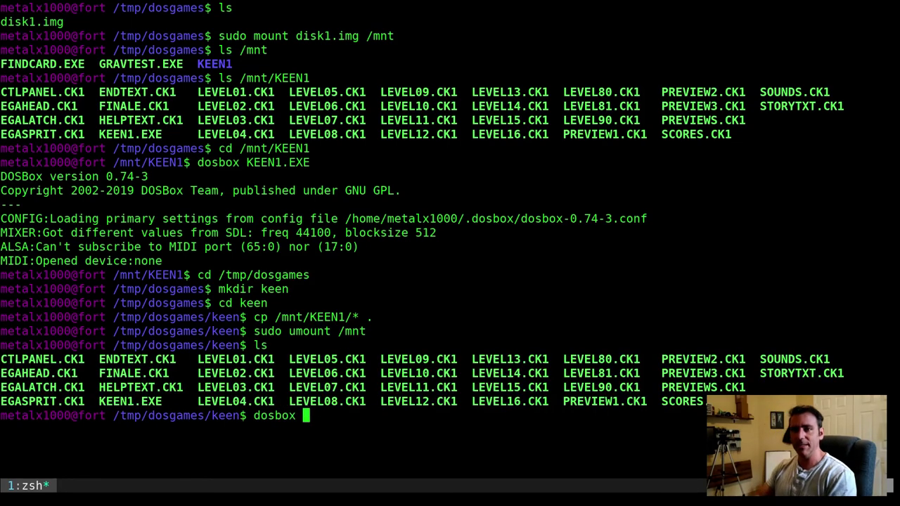
{"action": "type", "text": "KEEN1.EXE"}
{"action": "key", "text": "Return"}
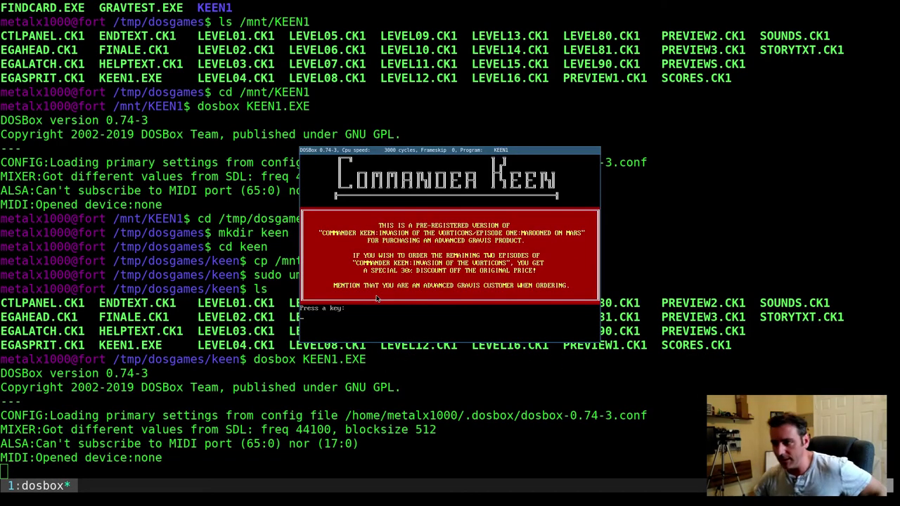
Get past the pre-registered version notice and skip the intro to Commander Keen's main menu
{"action": "key", "text": "Return"}
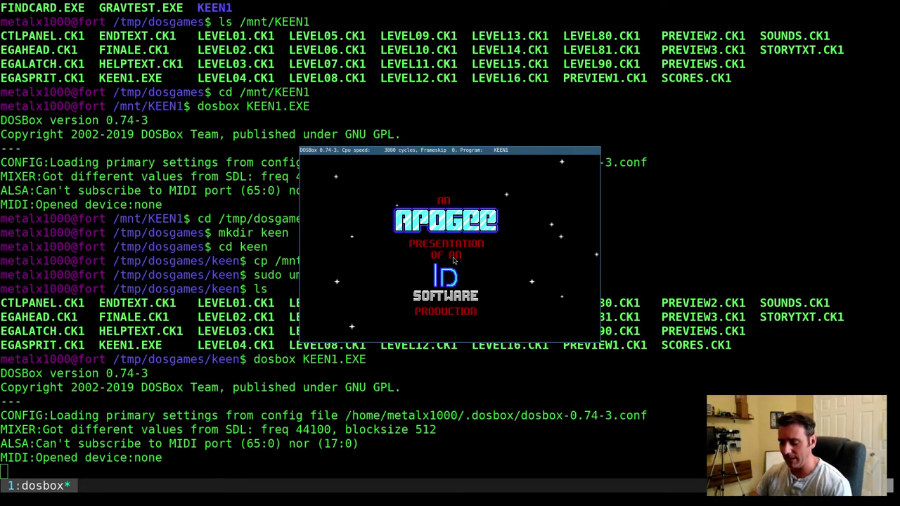
{"action": "key", "text": "Return"}
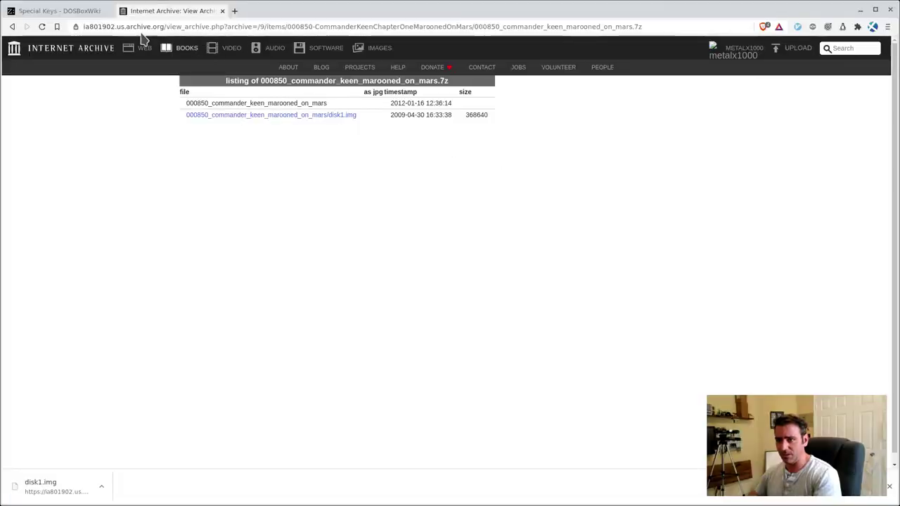
{"action": "left_click", "coordinate": [54, 11]}
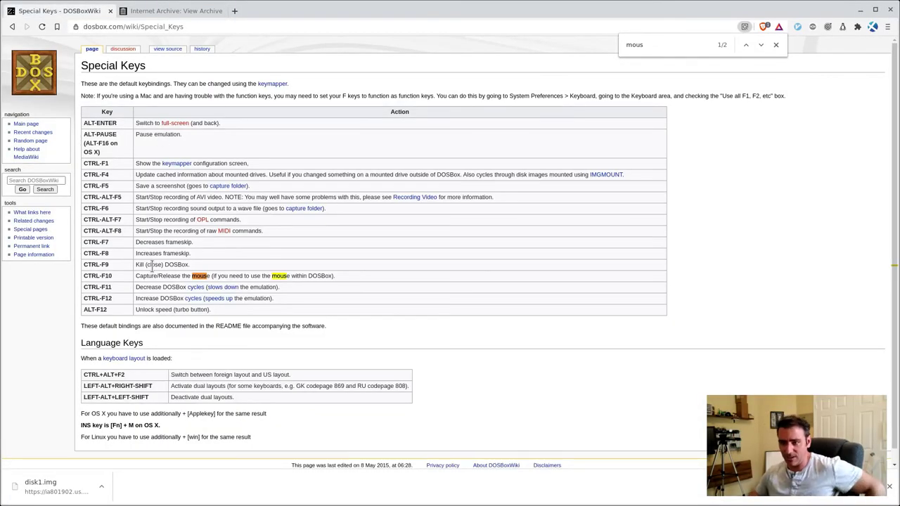